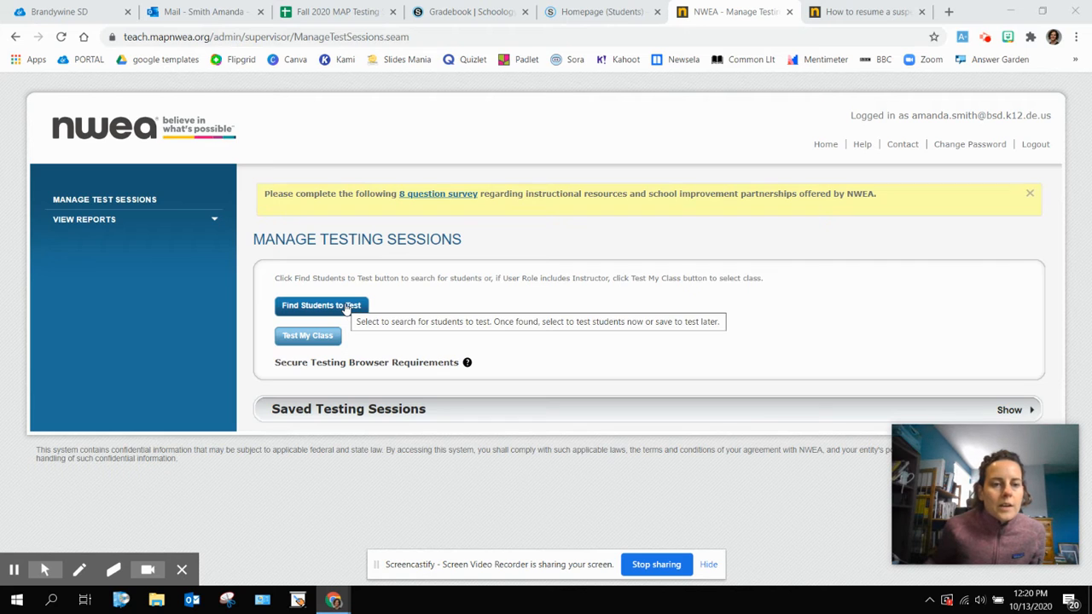
# Step: Search for students to test at Mt. Pleasant High School, filtered by the teacher's own name as instructor and the CP English 9 section 2 class
pyautogui.click(347, 308)
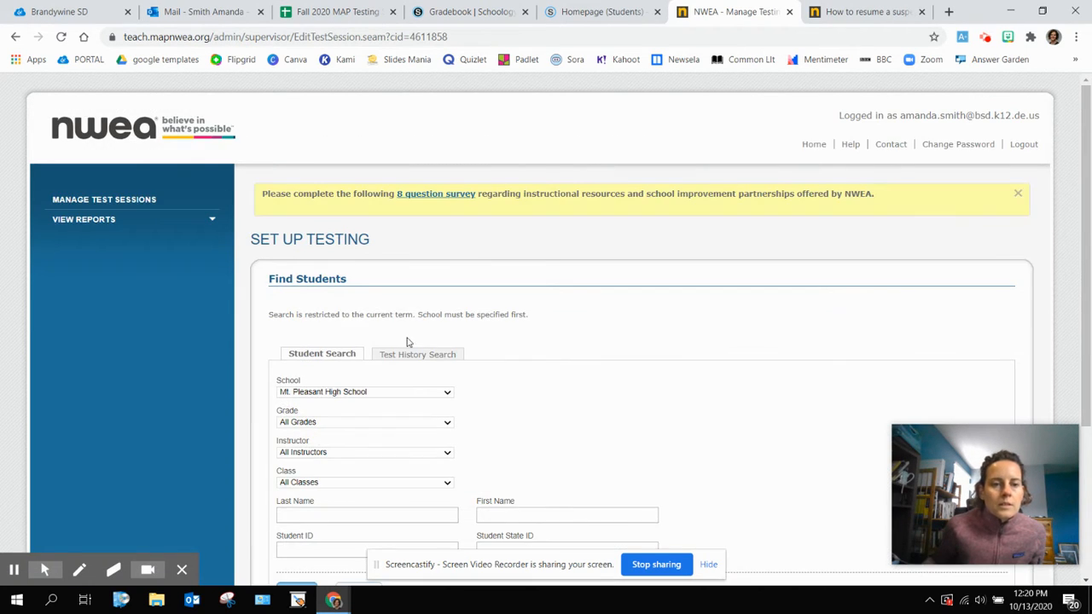
pyautogui.scroll(-2, 442, 296)
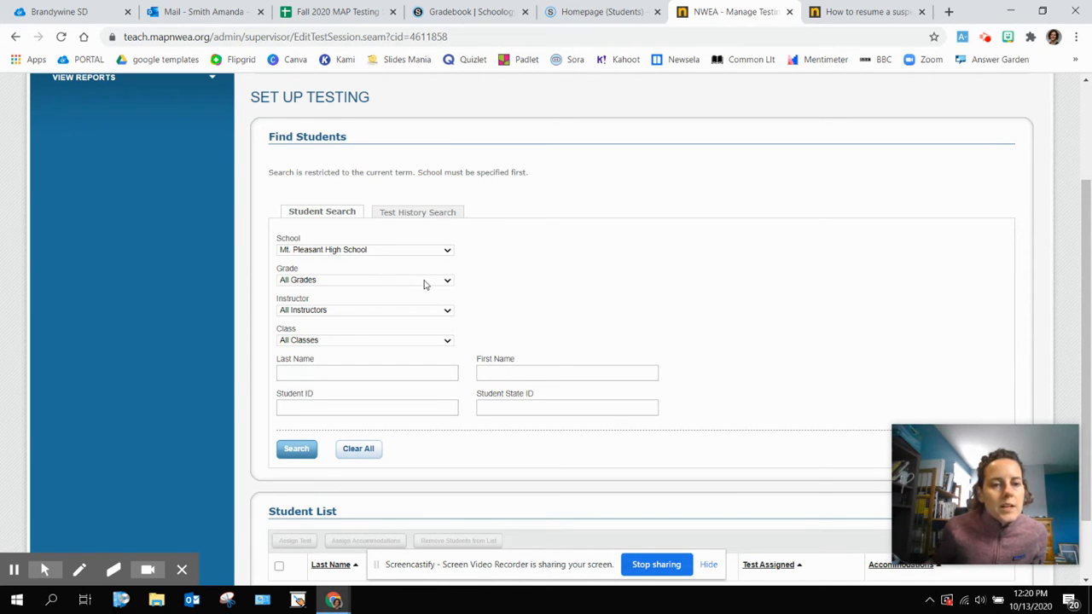
pyautogui.click(416, 312)
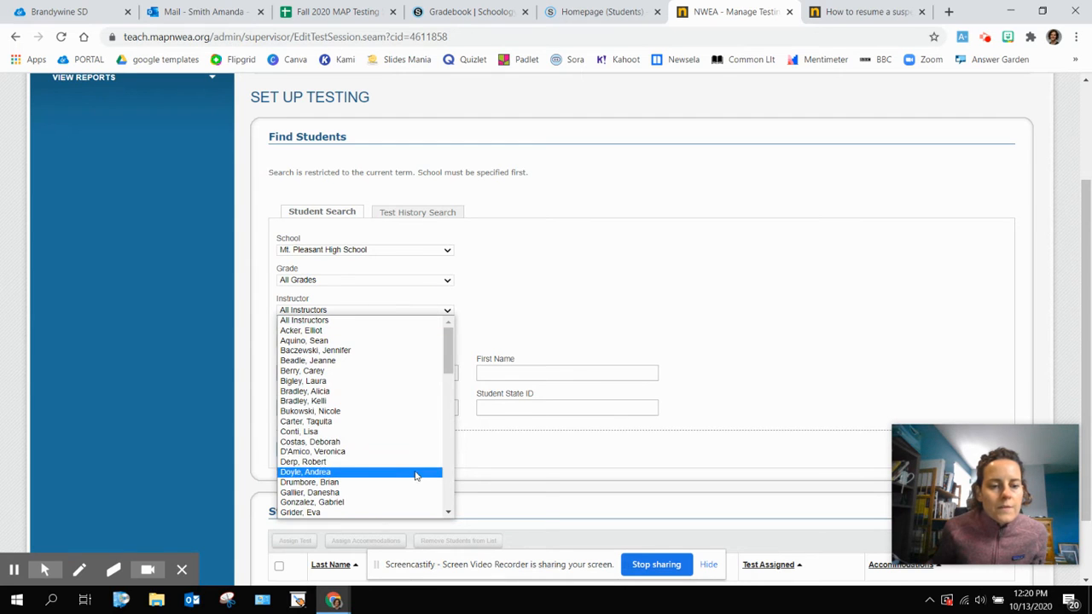
pyautogui.scroll(-10, 412, 469)
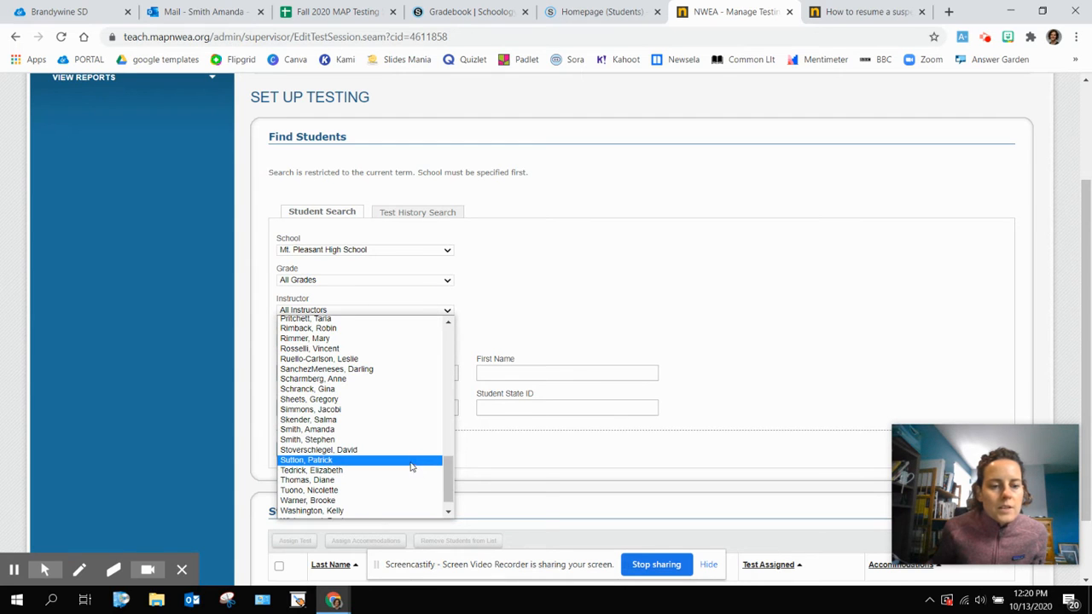
pyautogui.click(392, 429)
pyautogui.click(406, 341)
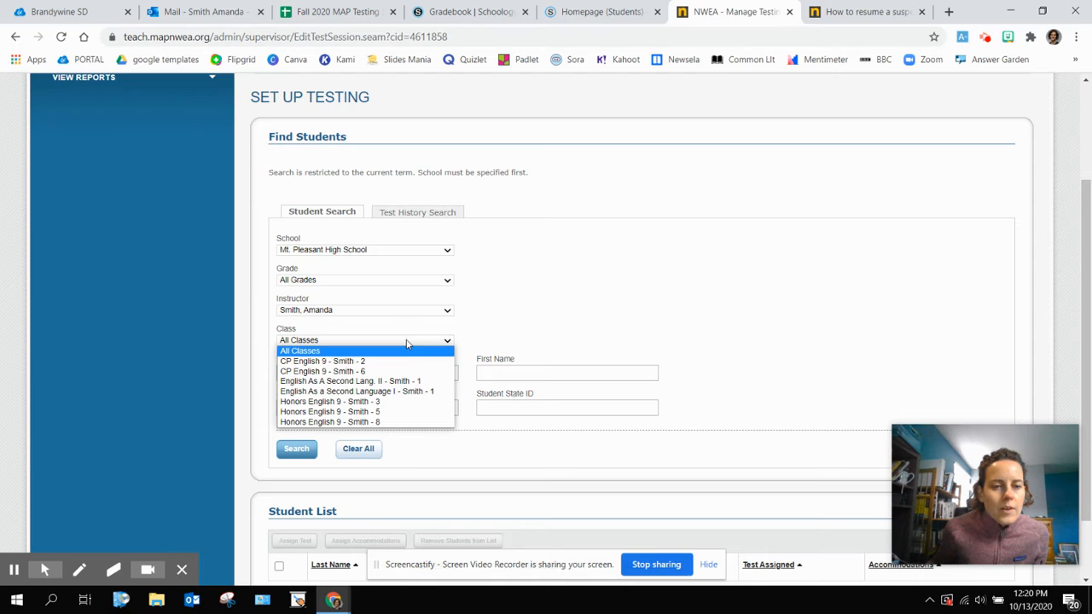
pyautogui.click(397, 365)
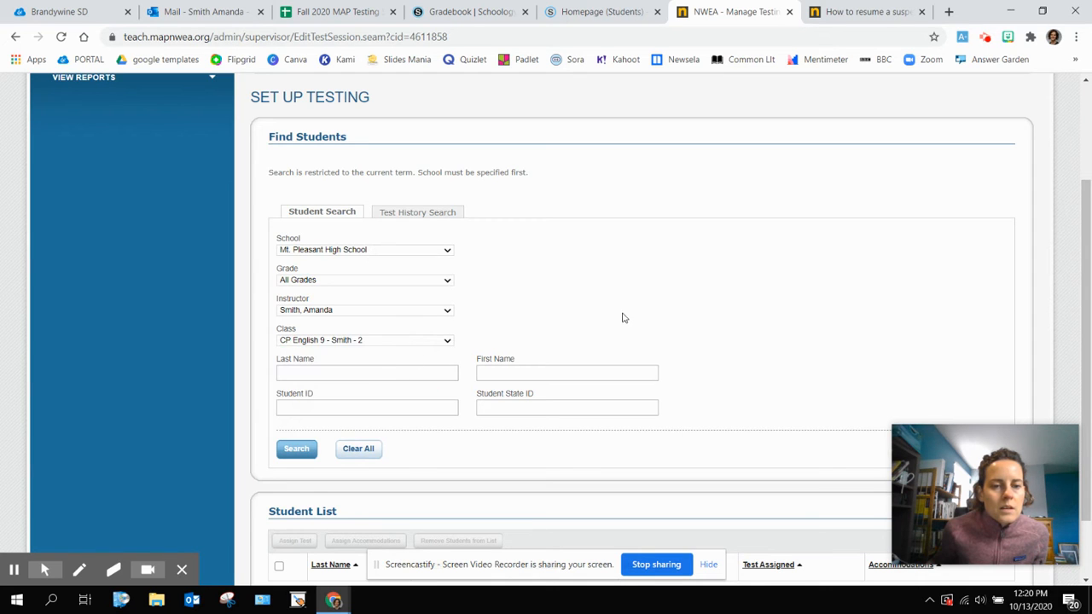
pyautogui.scroll(-1, 631, 314)
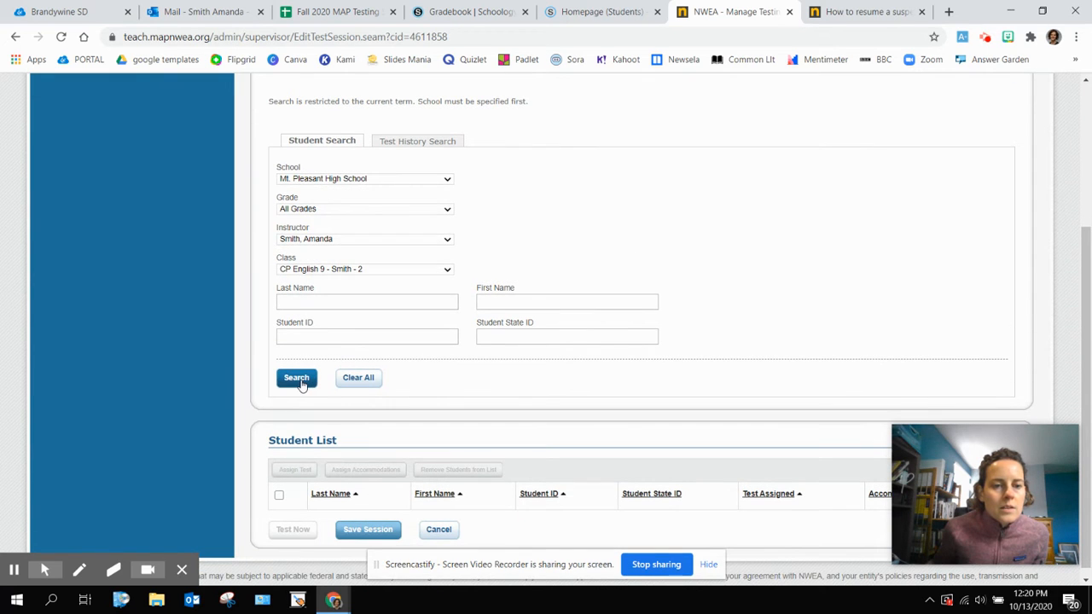
pyautogui.click(299, 381)
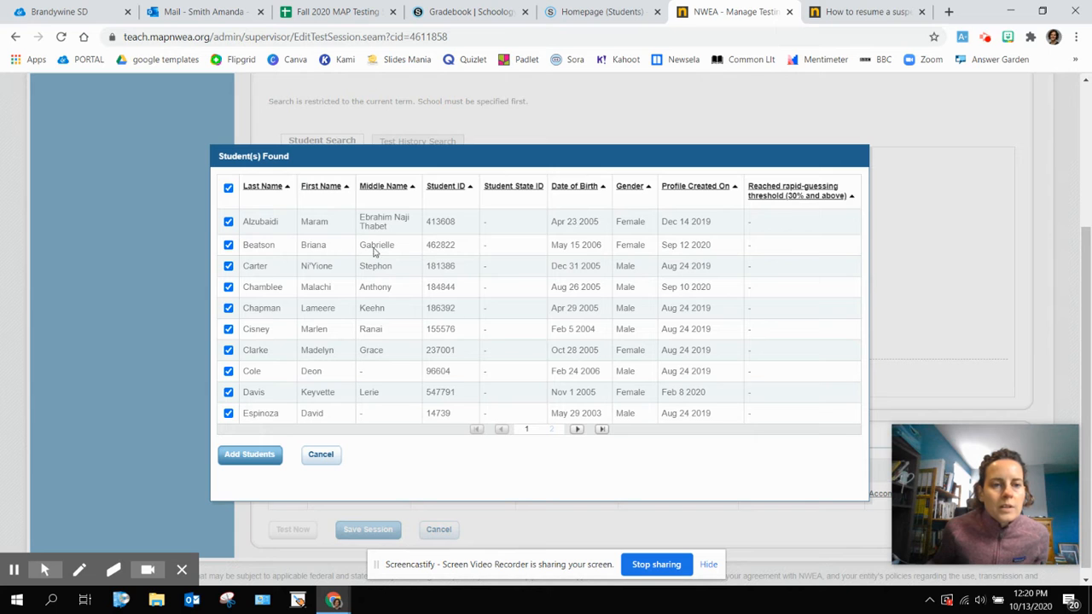
# Step: Add all found section 2 students to the testing session and select everyone in the student list
pyautogui.click(249, 454)
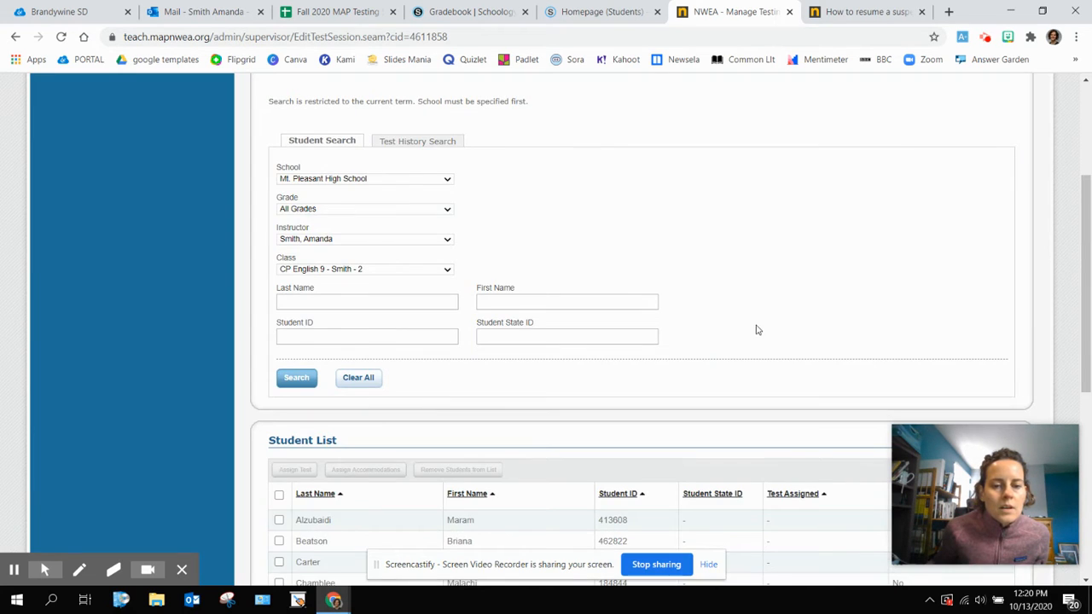
pyautogui.scroll(-3, 757, 329)
pyautogui.scroll(-1, 757, 329)
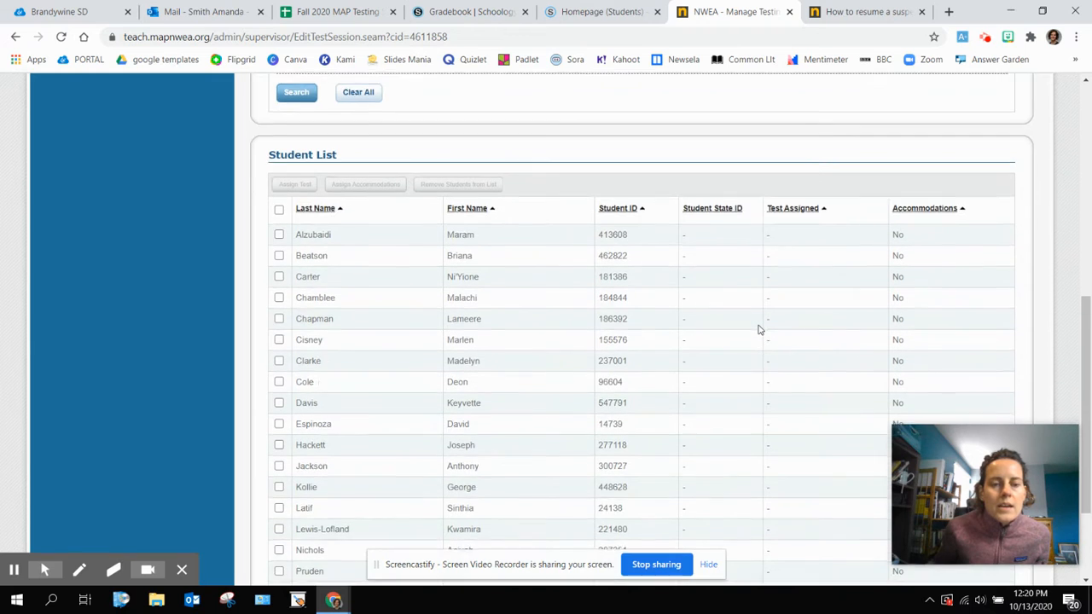
pyautogui.scroll(-1, 758, 329)
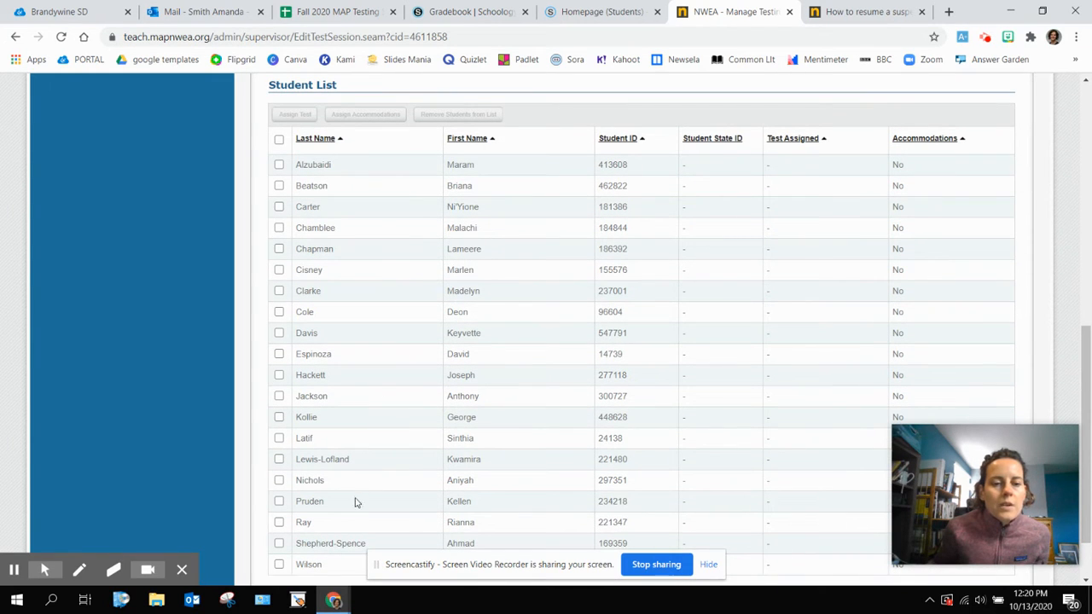
pyautogui.click(278, 139)
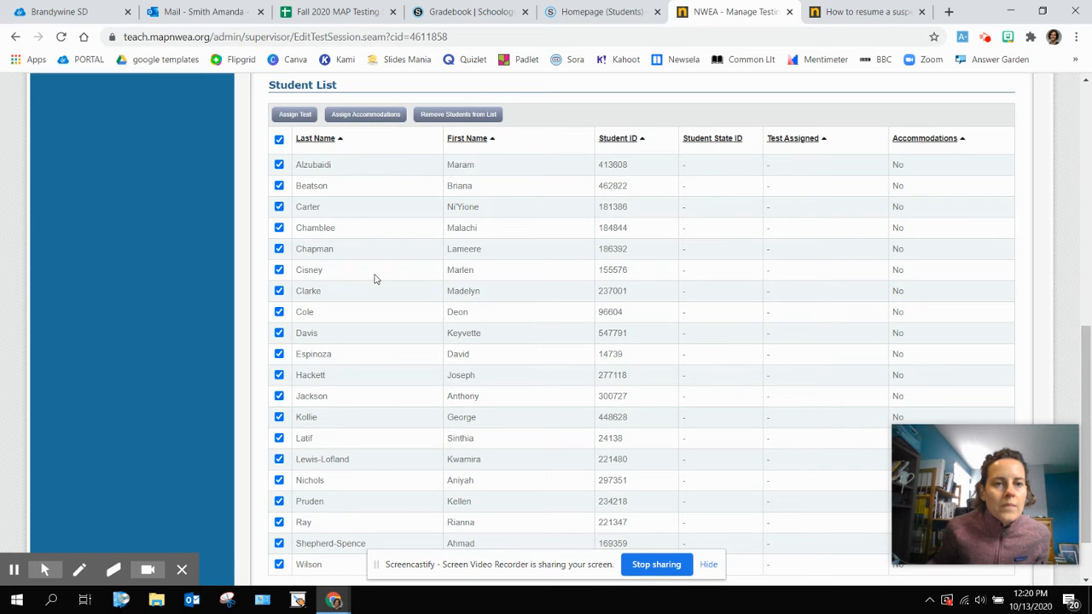
# Step: Assign the test Growth: Reading 6+ CCSS 2010 V3 to all selected students
pyautogui.scroll(-1, 382, 285)
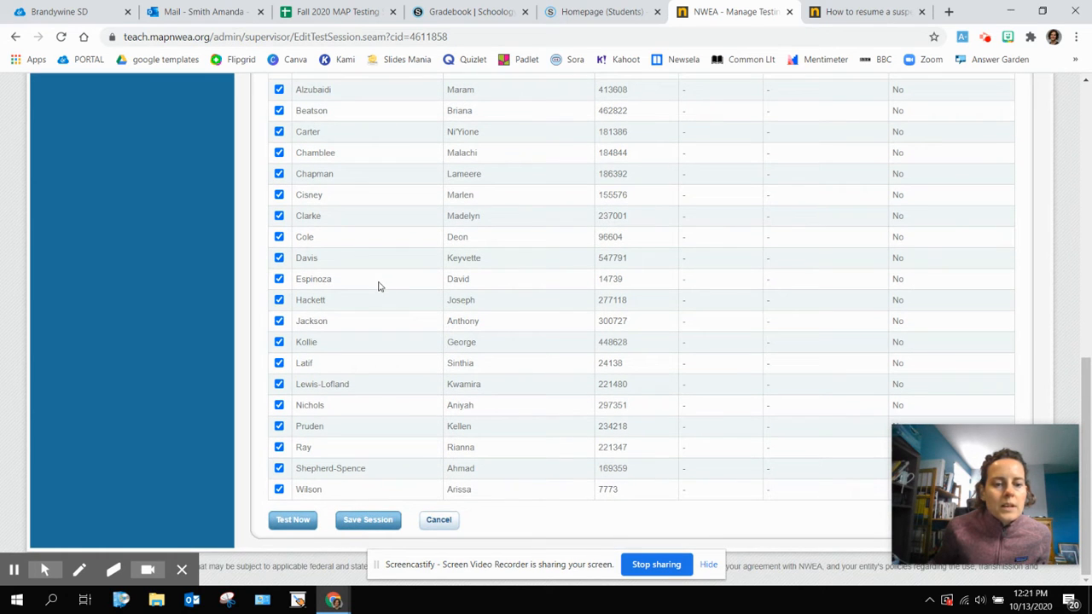
pyautogui.scroll(3, 395, 336)
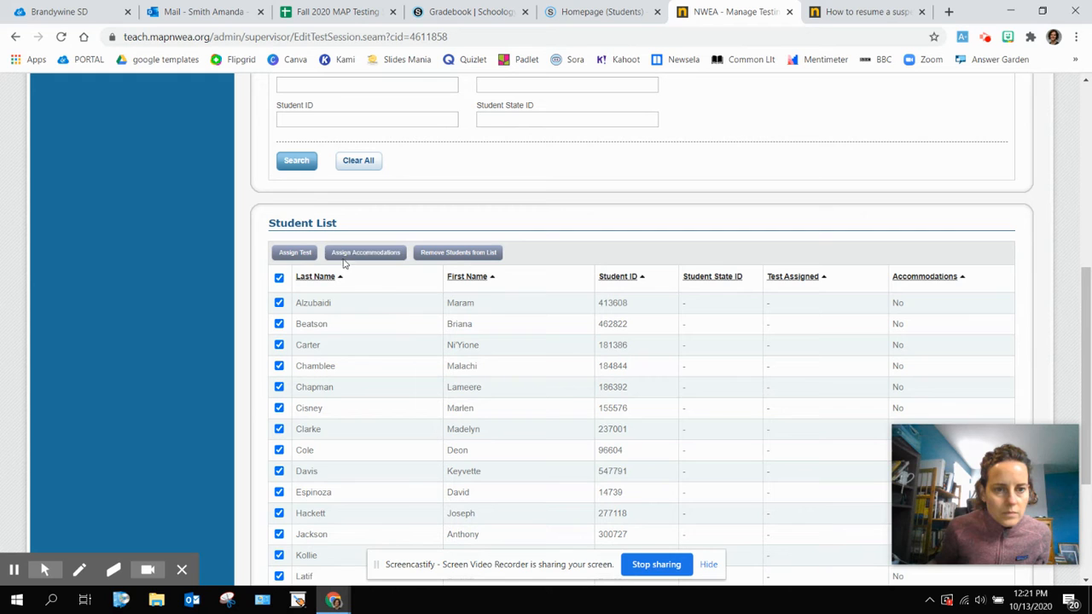
pyautogui.click(305, 253)
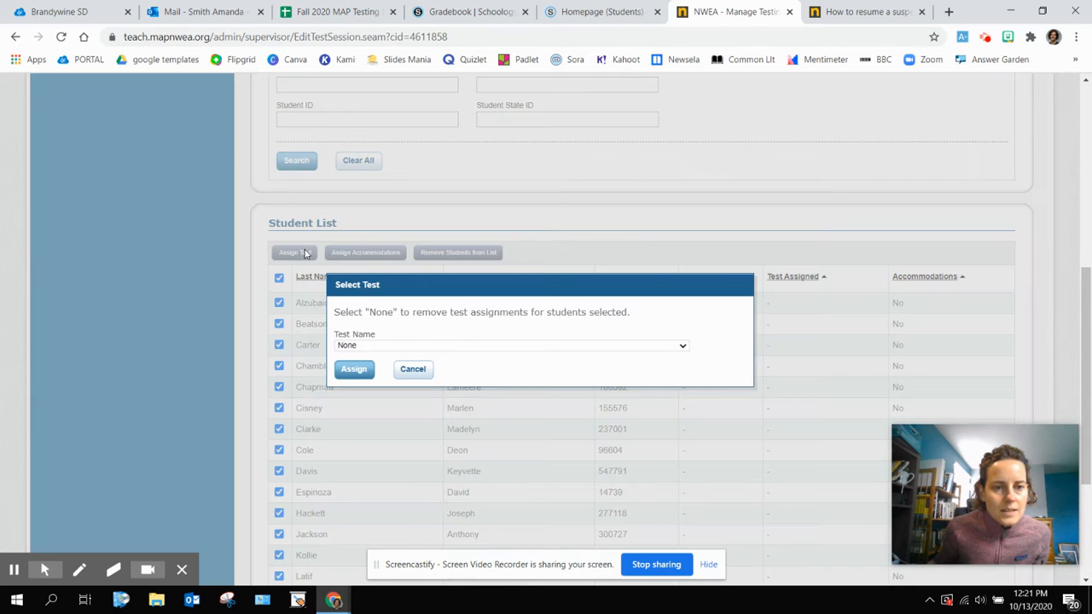
pyautogui.click(372, 345)
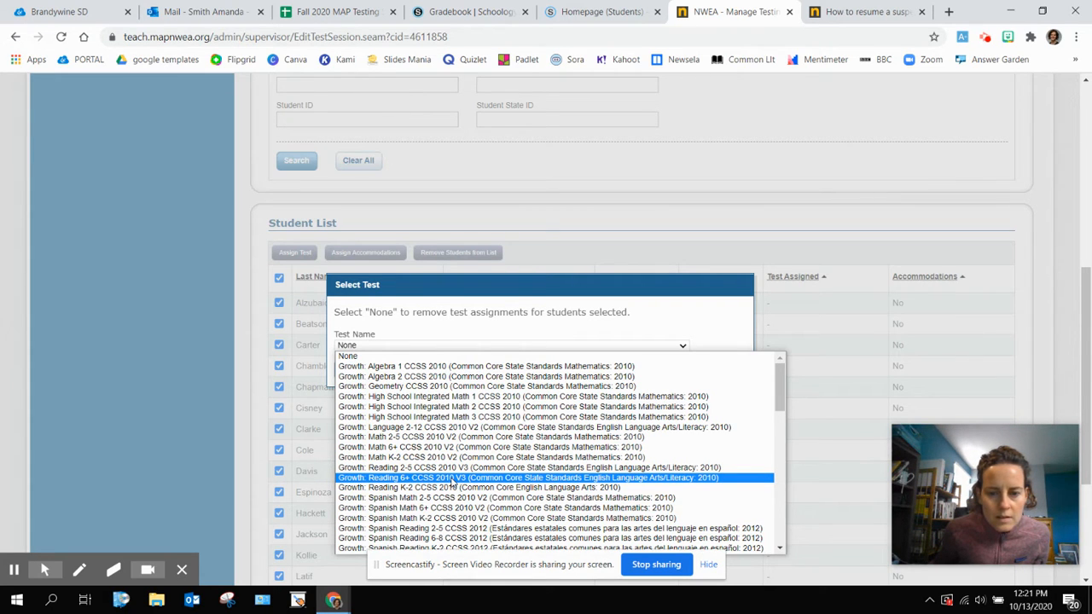
pyautogui.click(452, 479)
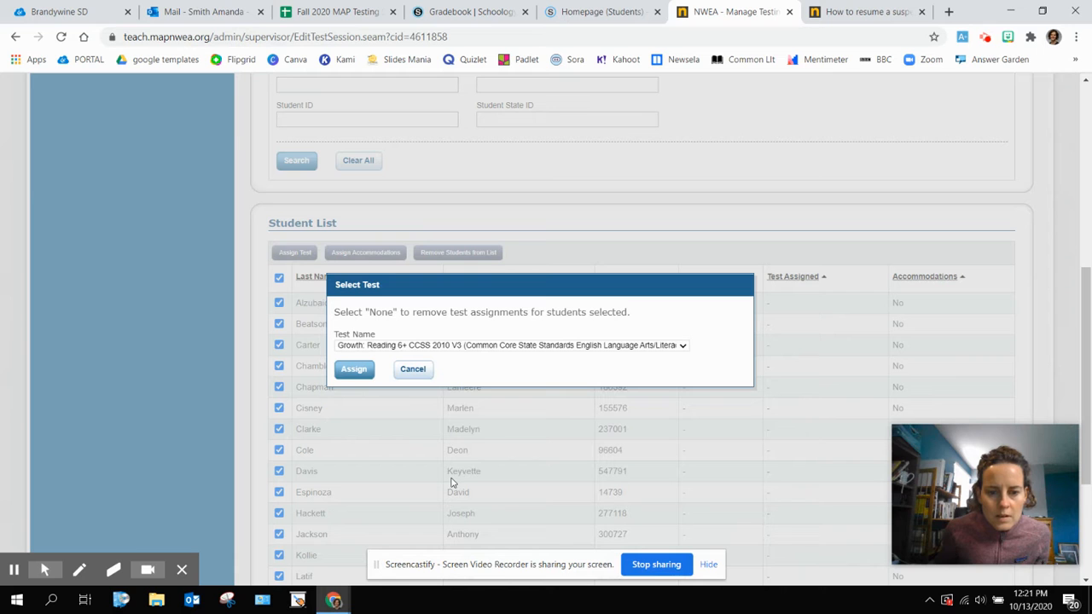
pyautogui.click(362, 372)
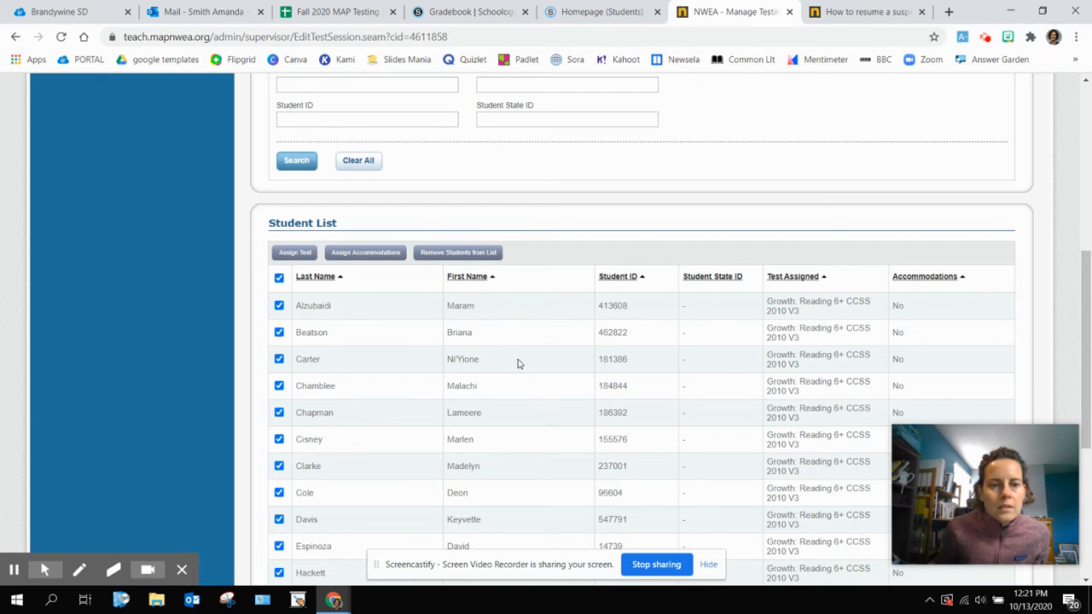
# Step: Save the testing session under the name period2.2 and exit
pyautogui.scroll(-4, 517, 363)
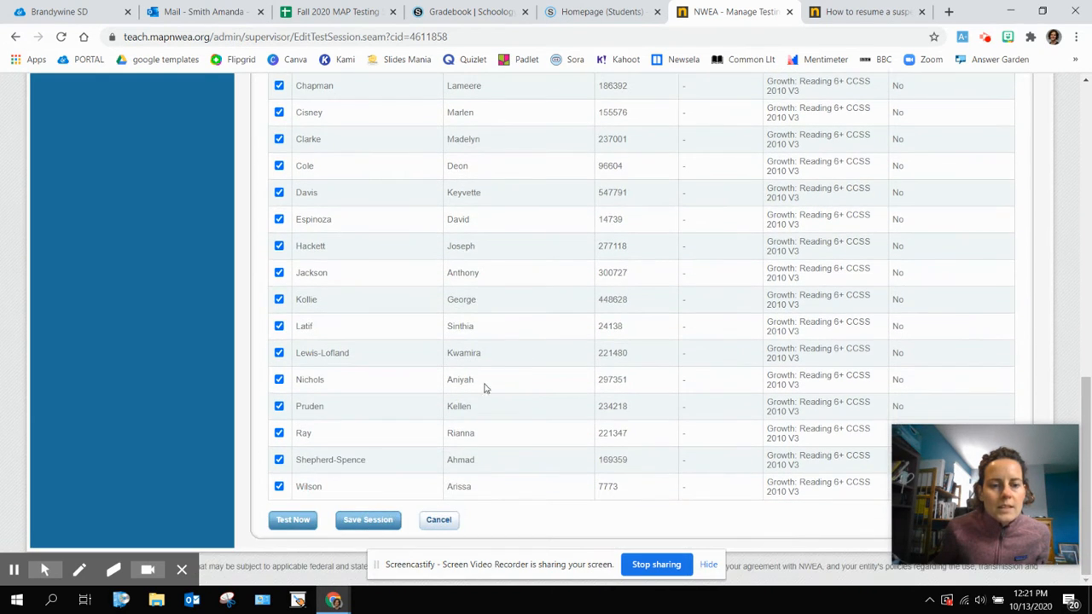
pyautogui.click(379, 522)
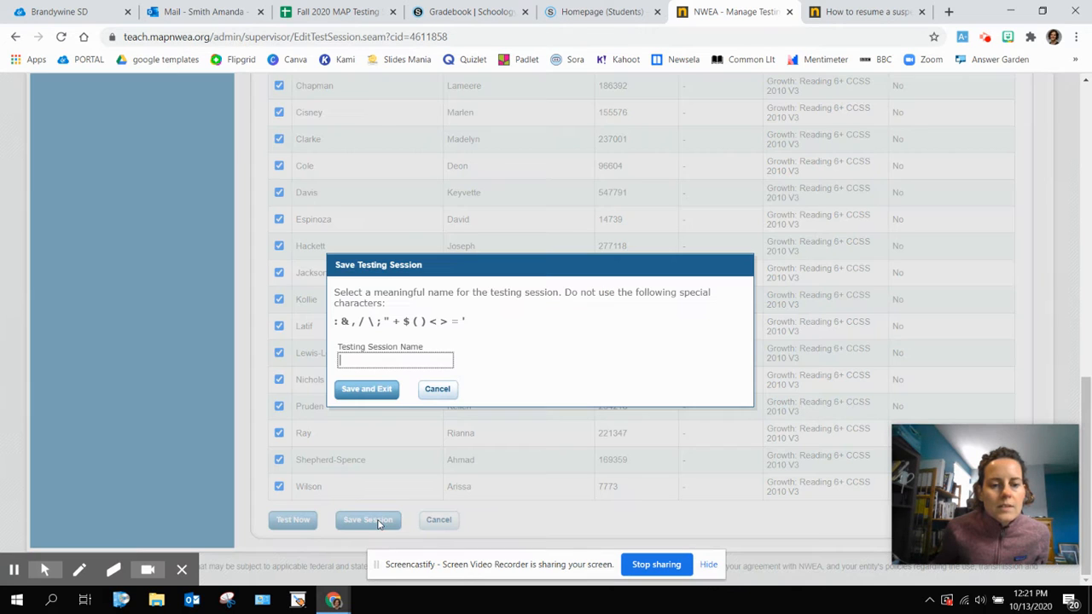
pyautogui.rightClick(406, 389)
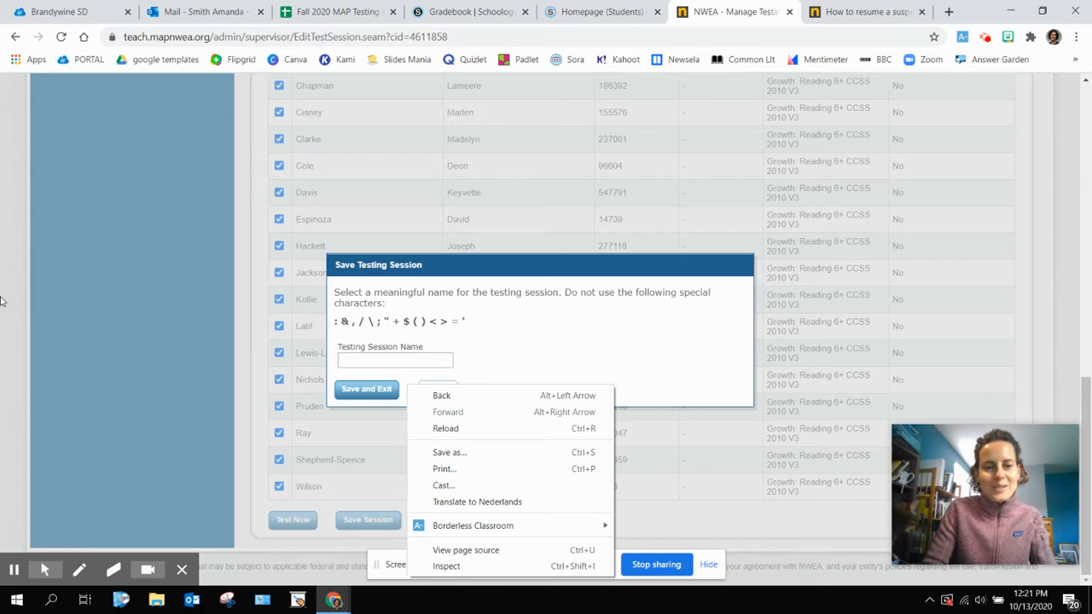
pyautogui.click(363, 359)
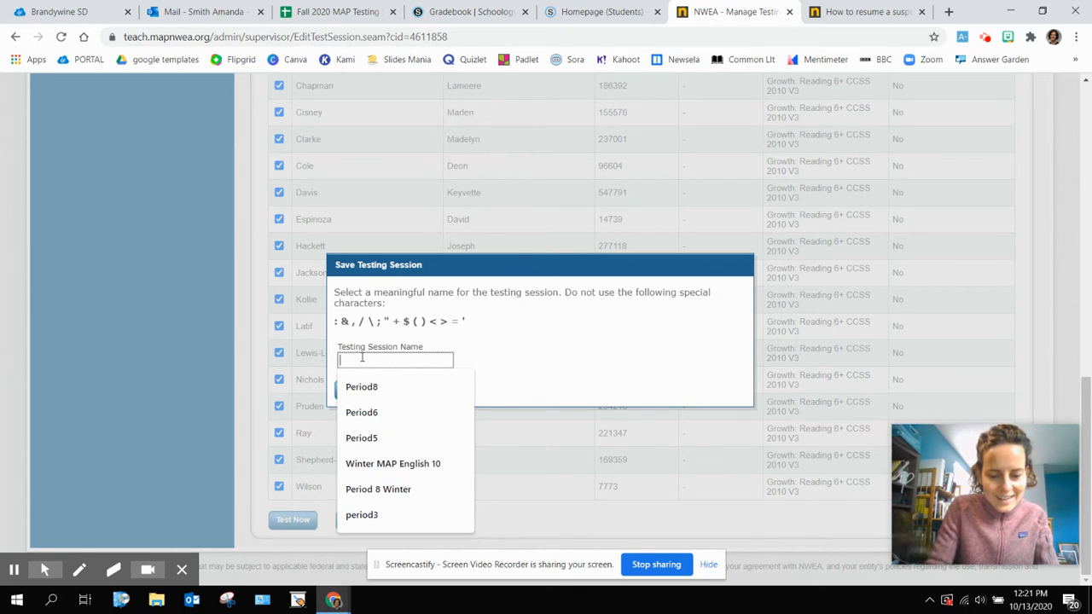
pyautogui.write('period2')
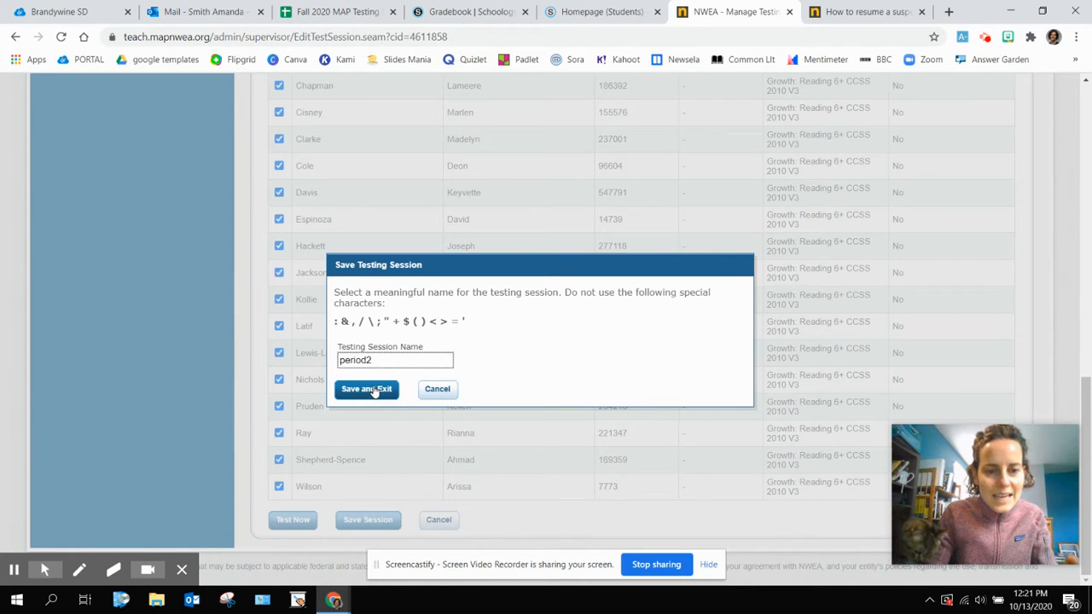
pyautogui.click(373, 390)
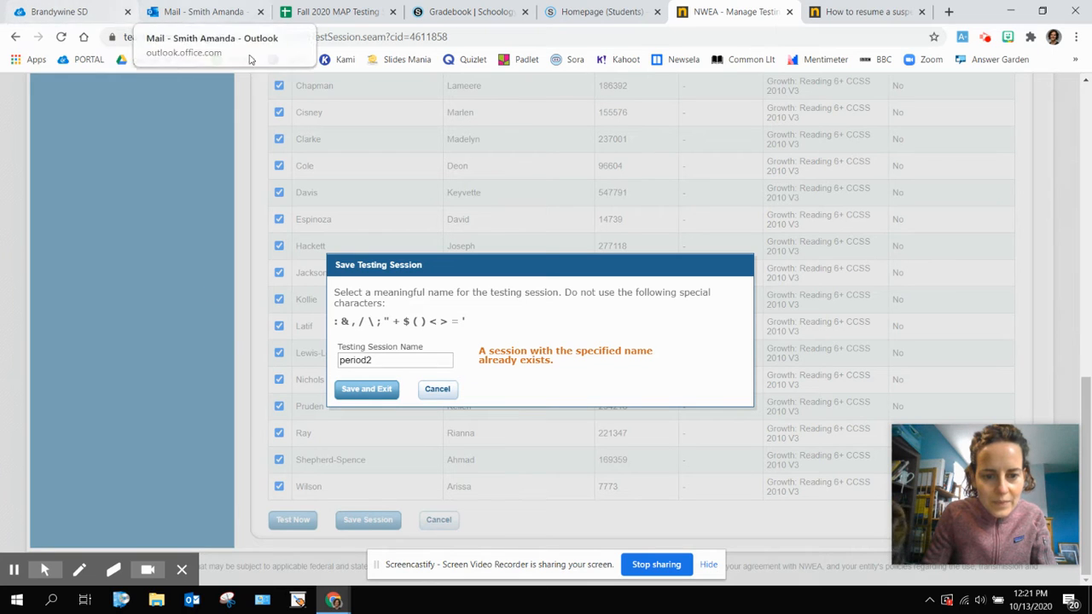
pyautogui.click(381, 361)
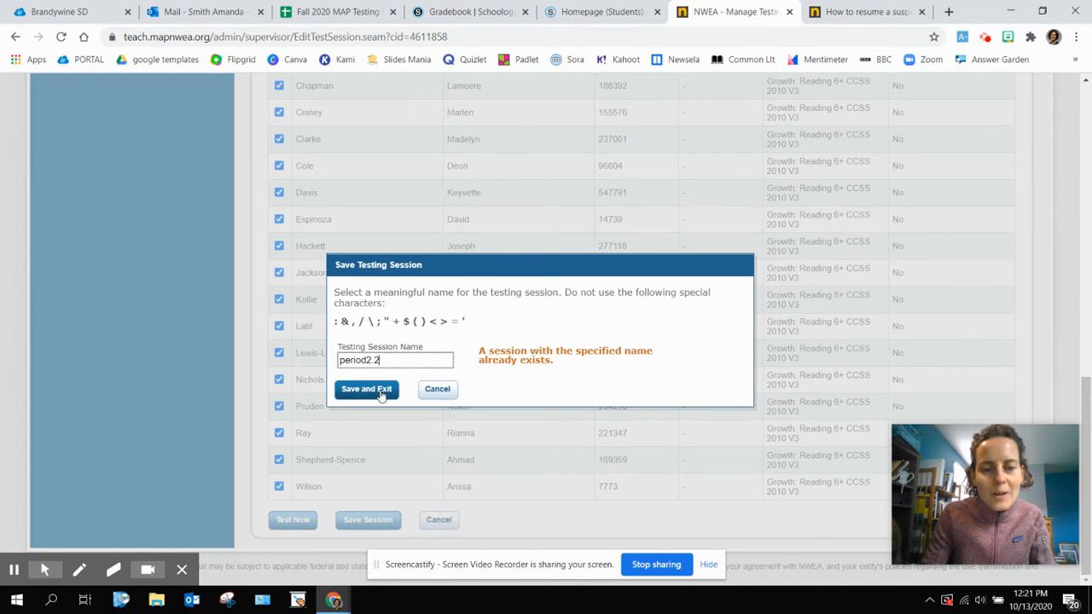
pyautogui.click(381, 394)
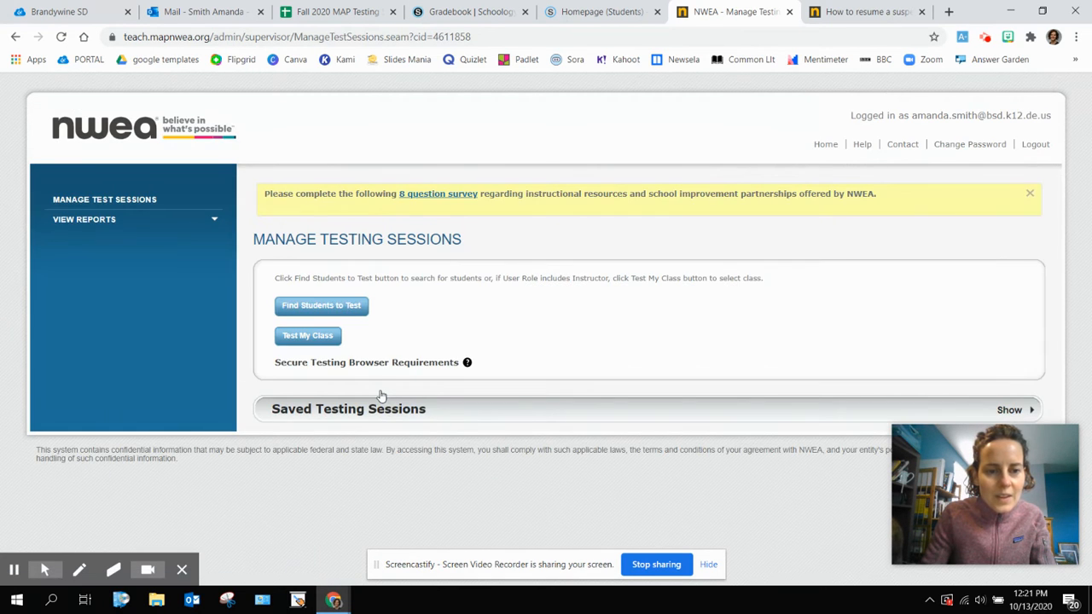
# Step: Start another testing session and search for students with the teacher's own name as instructor and the CP English 9 section 6 class
pyautogui.click(348, 307)
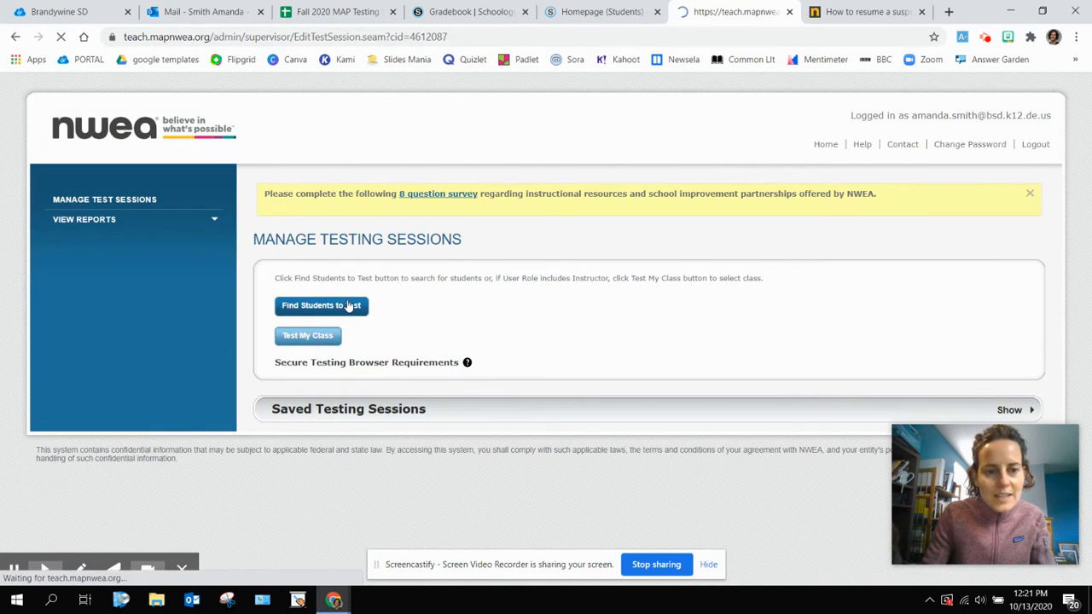
pyautogui.scroll(-2, 362, 418)
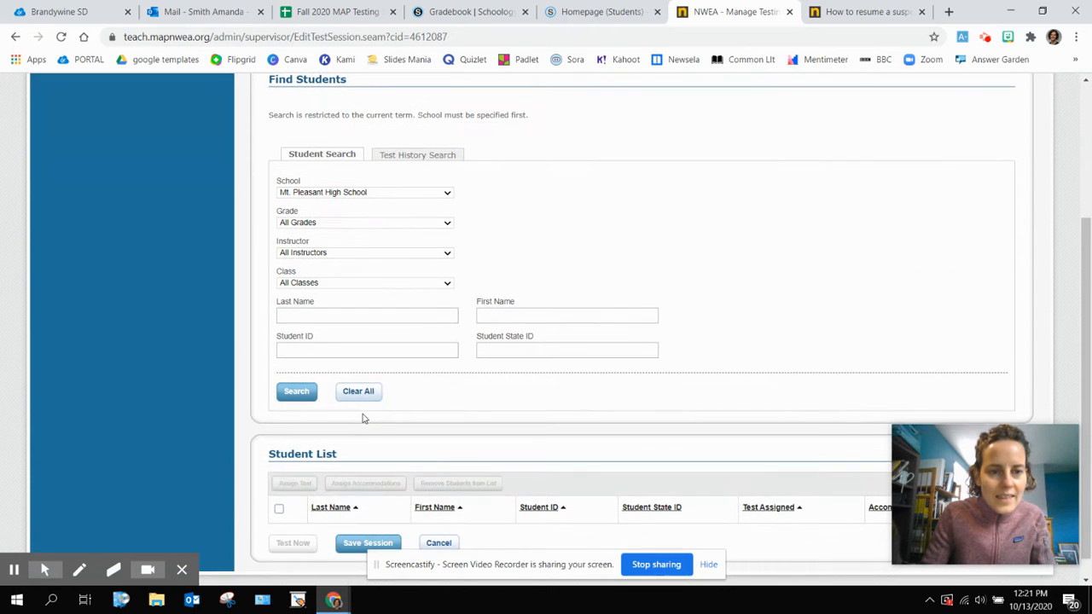
pyautogui.click(421, 254)
pyautogui.scroll(-5, 388, 416)
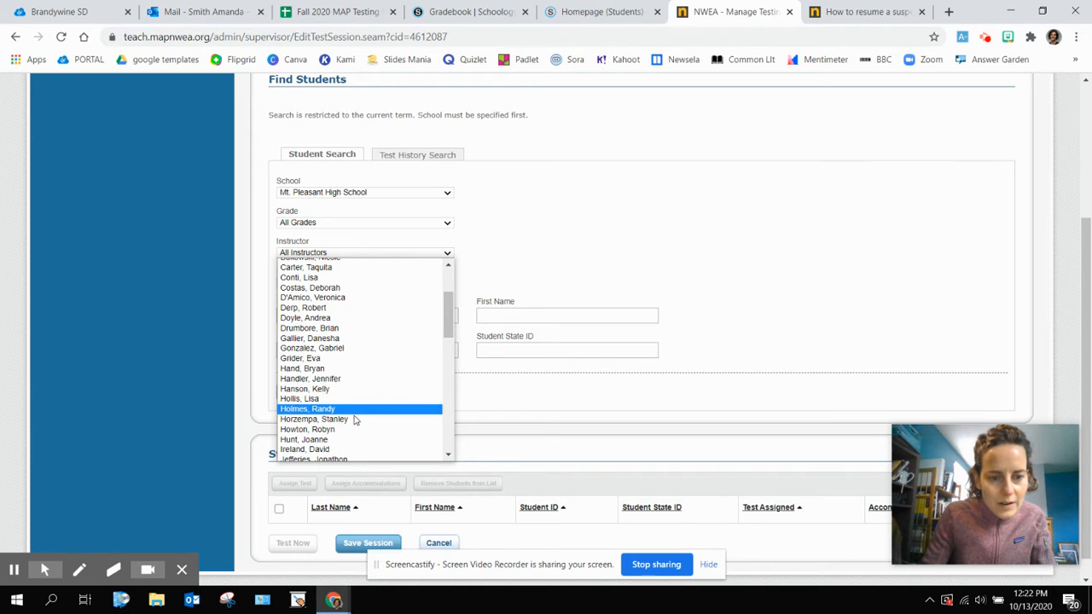
pyautogui.scroll(-3, 350, 431)
pyautogui.scroll(-3, 345, 436)
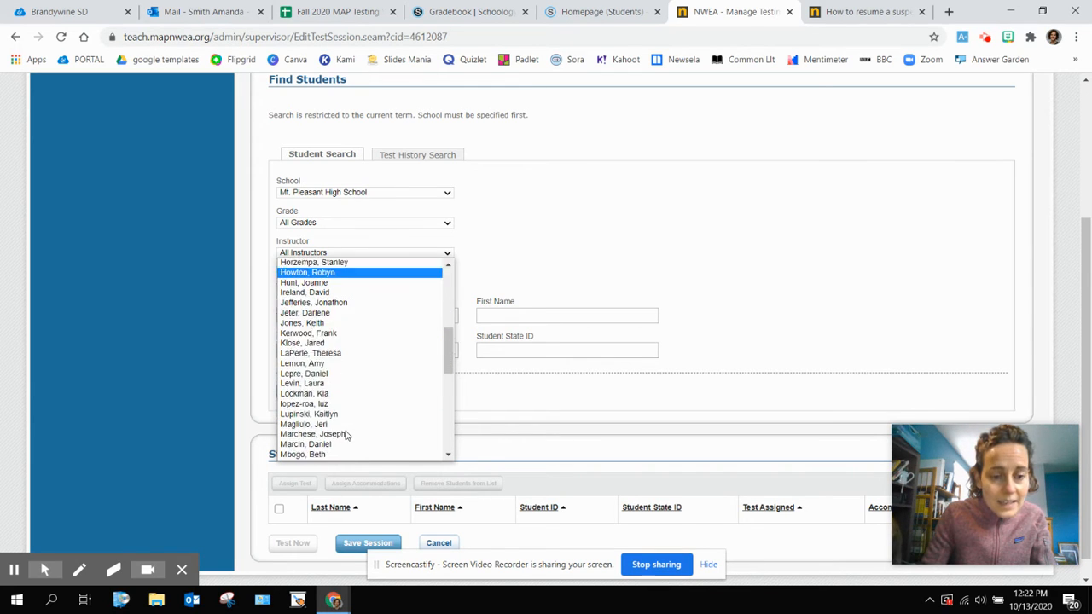
pyautogui.scroll(-5, 345, 436)
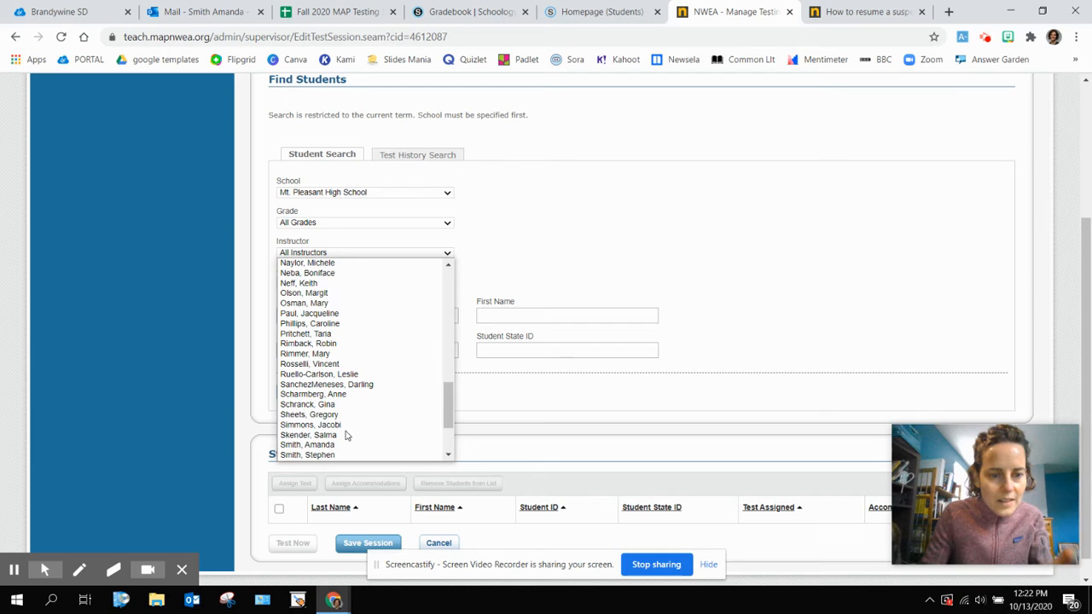
pyautogui.click(332, 445)
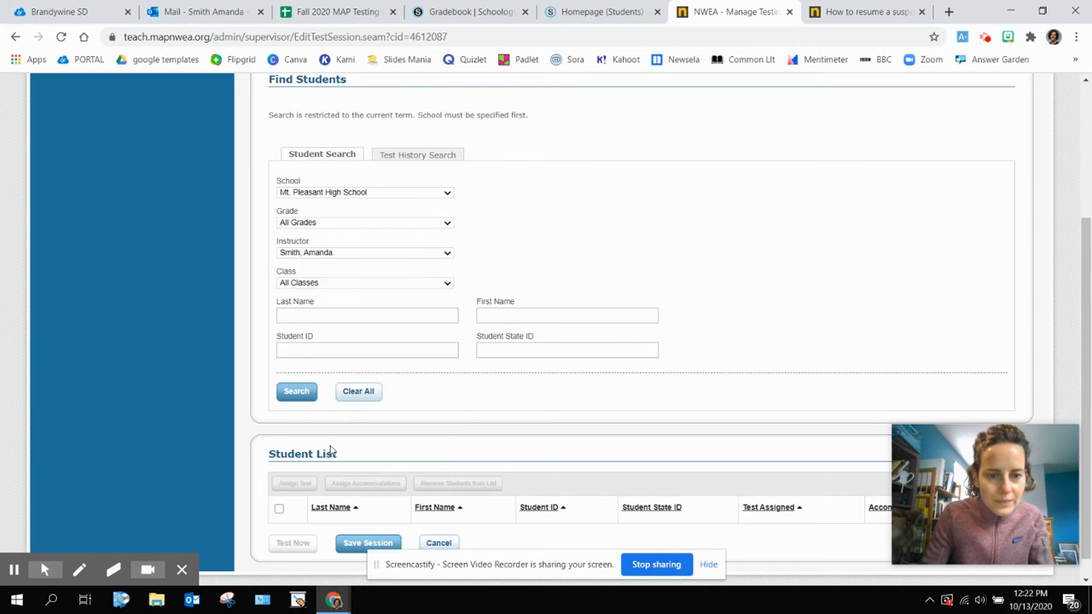
pyautogui.click(371, 288)
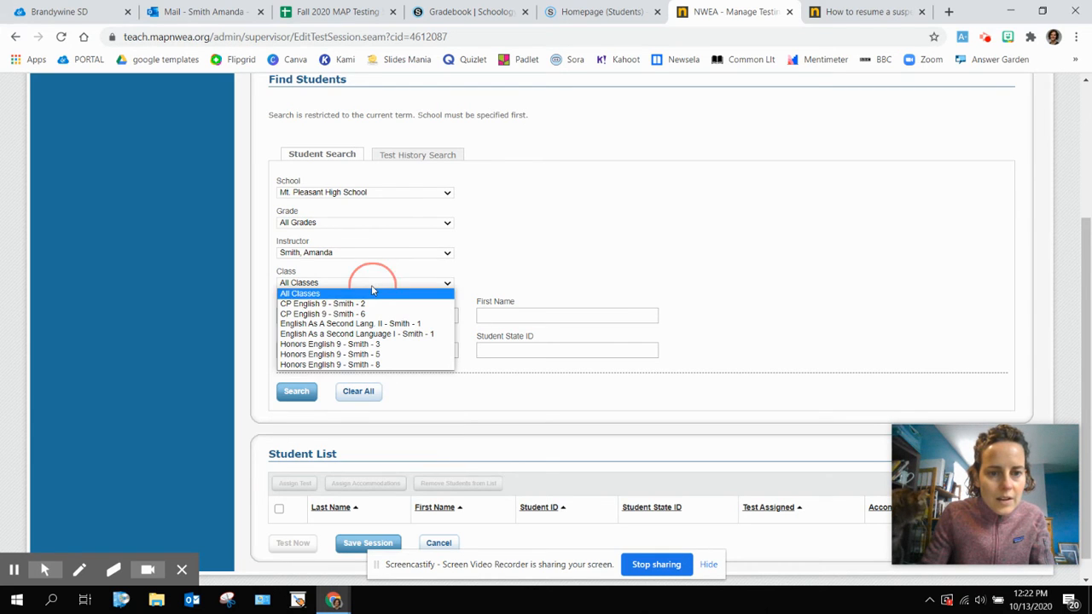
pyautogui.click(367, 314)
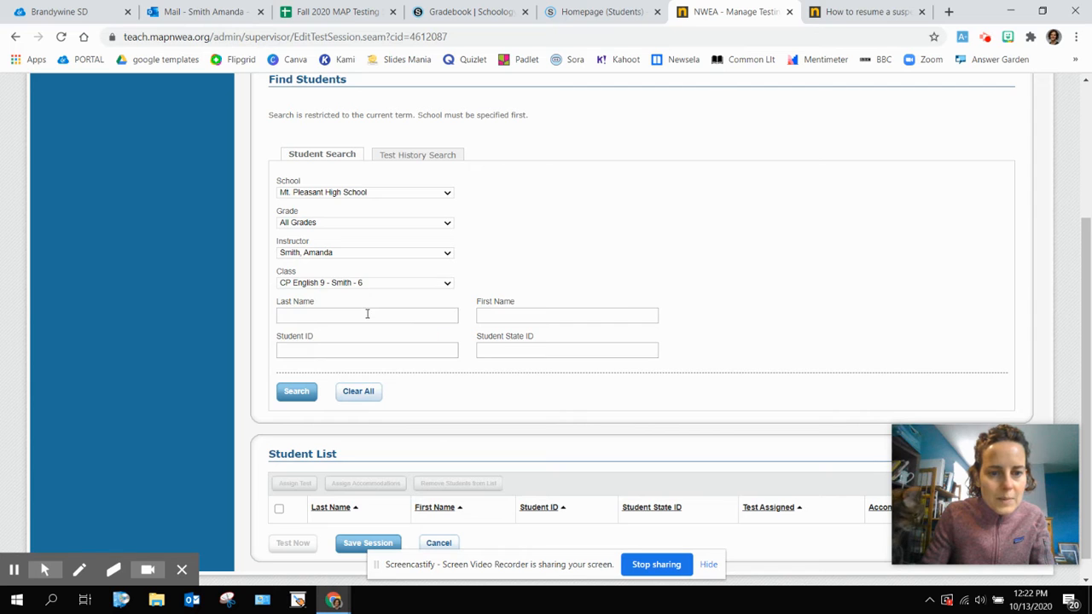
pyautogui.click(296, 392)
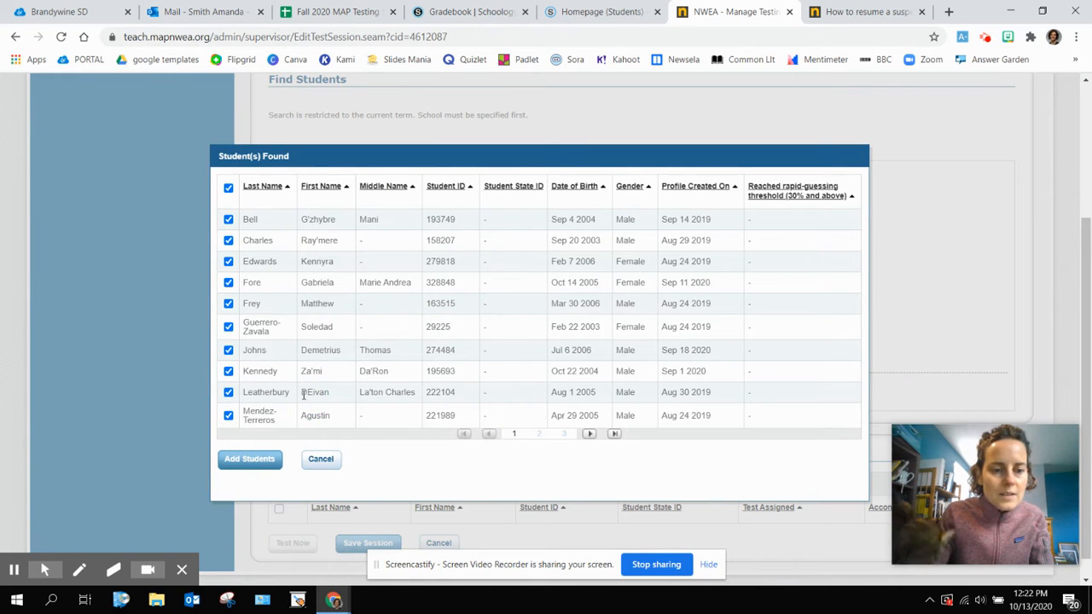
# Step: Add all found CP English 9 section 6 students to the testing session and select everyone in the student list
pyautogui.click(259, 459)
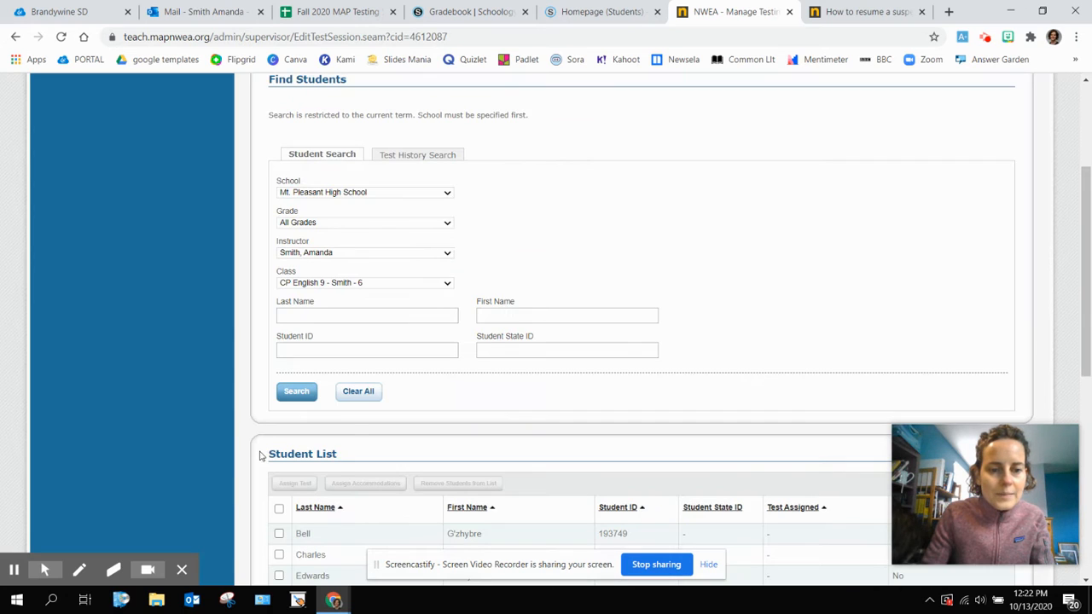
pyautogui.scroll(-3, 536, 395)
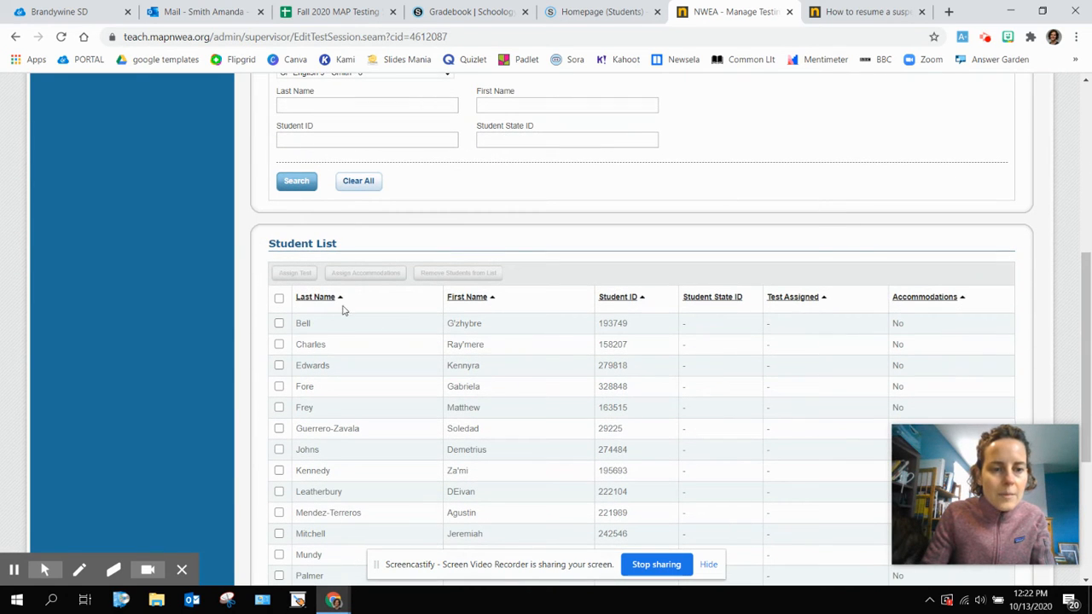
pyautogui.click(280, 297)
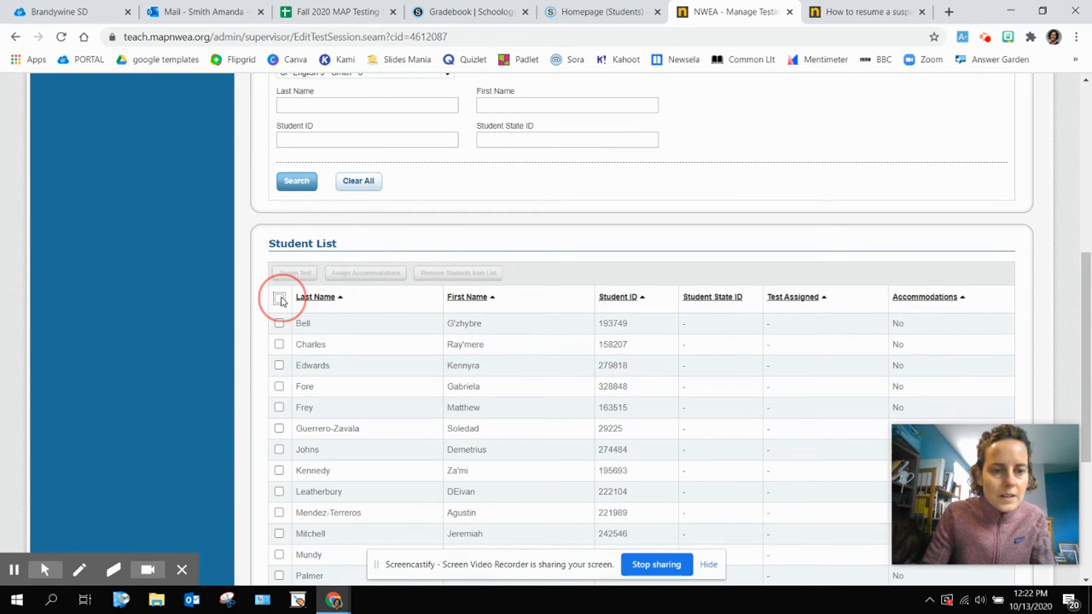
# Step: Assign the test Growth: Reading 6+ CCSS 2010 V3 to all selected section 6 students
pyautogui.click(294, 274)
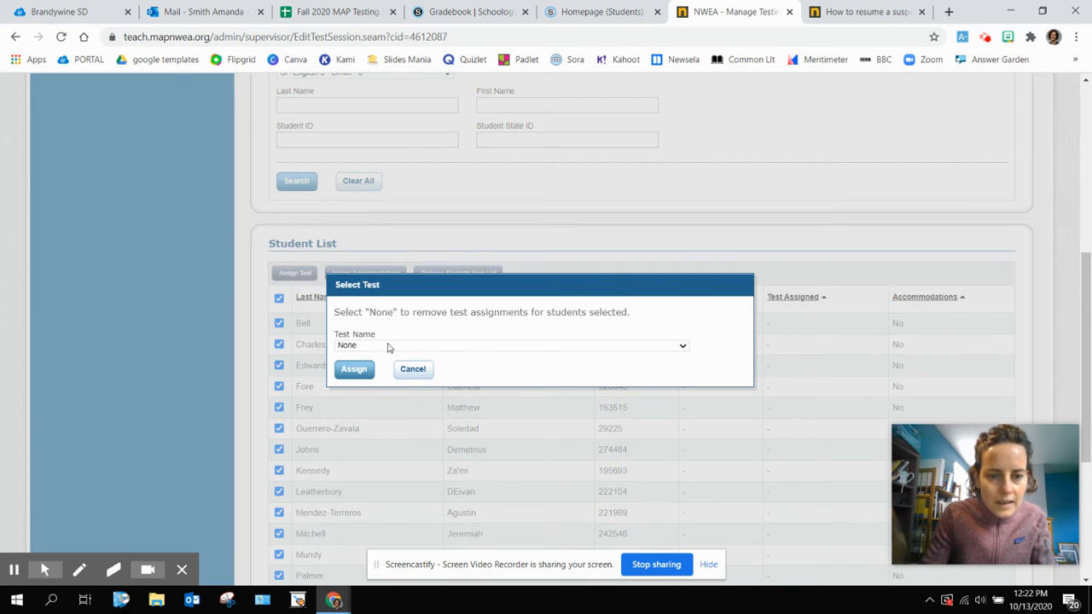
pyautogui.click(388, 346)
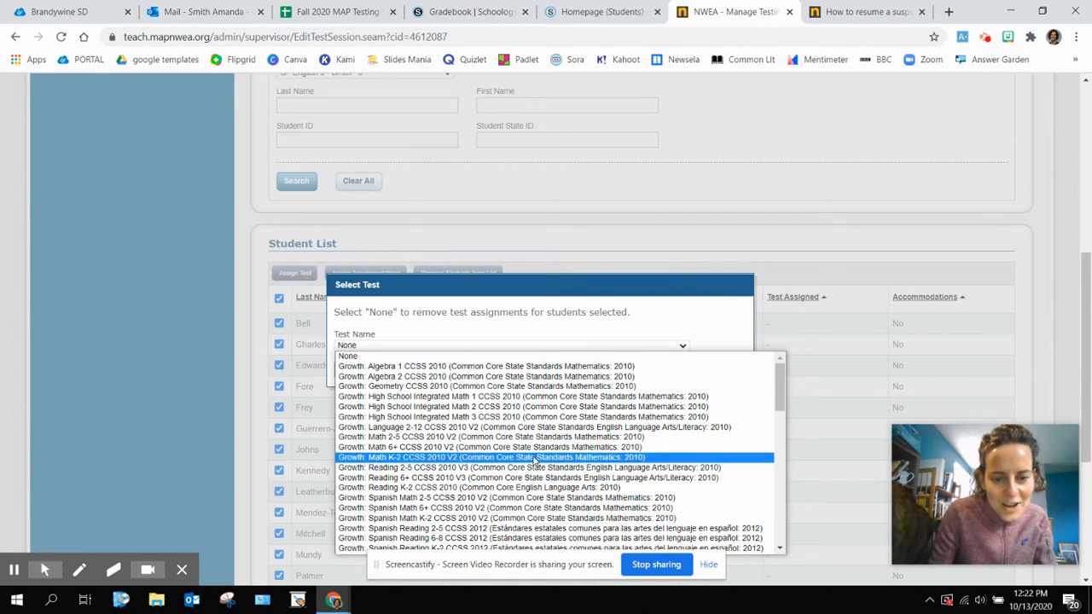
pyautogui.click(514, 477)
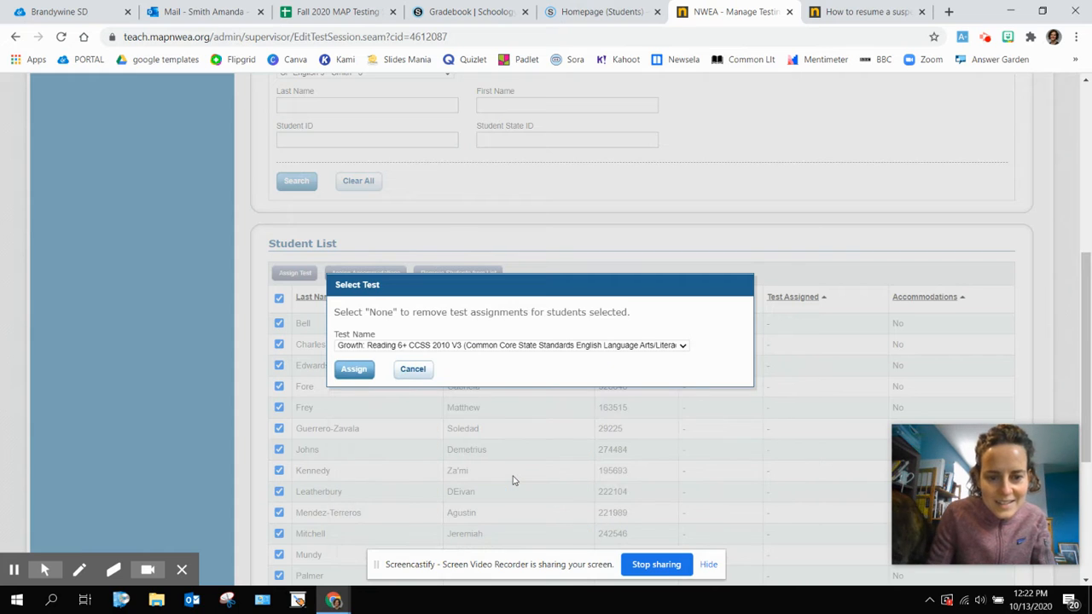
pyautogui.click(354, 370)
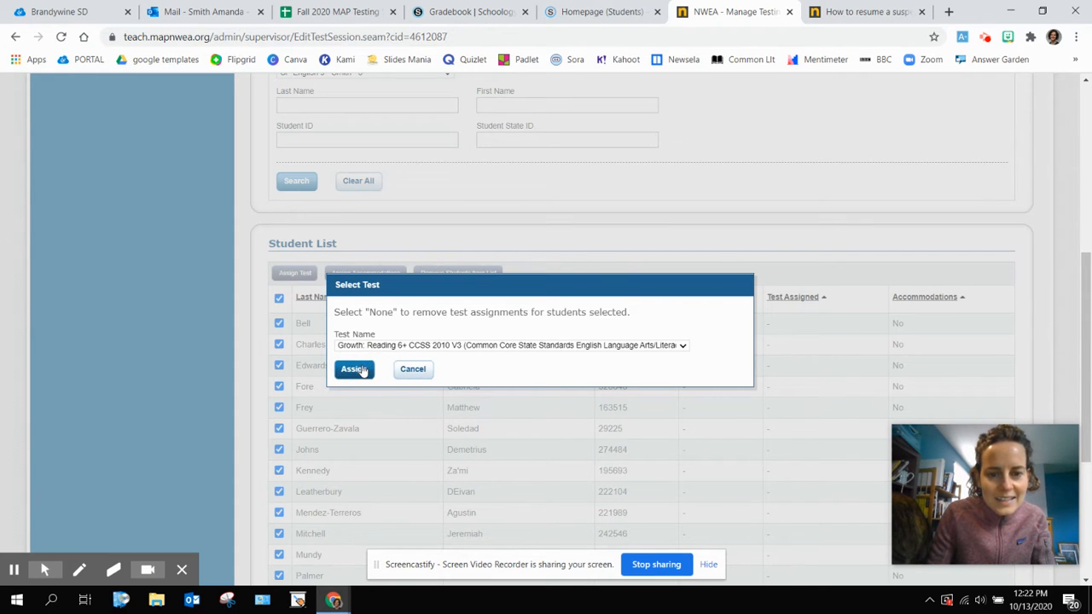
# Step: Save the testing session under the name period6.2 and exit
pyautogui.scroll(-5, 420, 421)
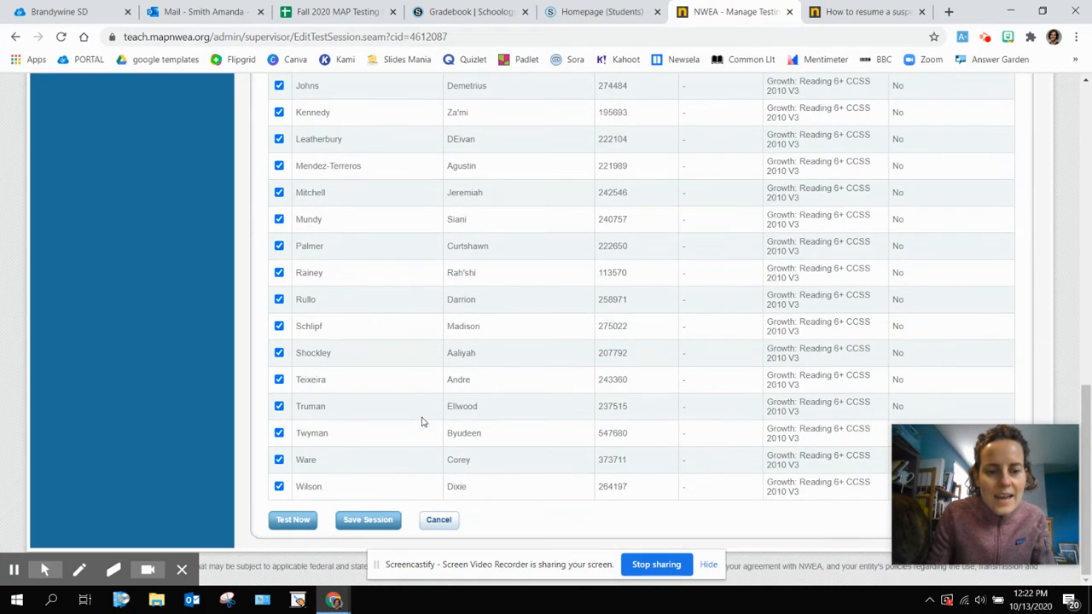
pyautogui.click(383, 519)
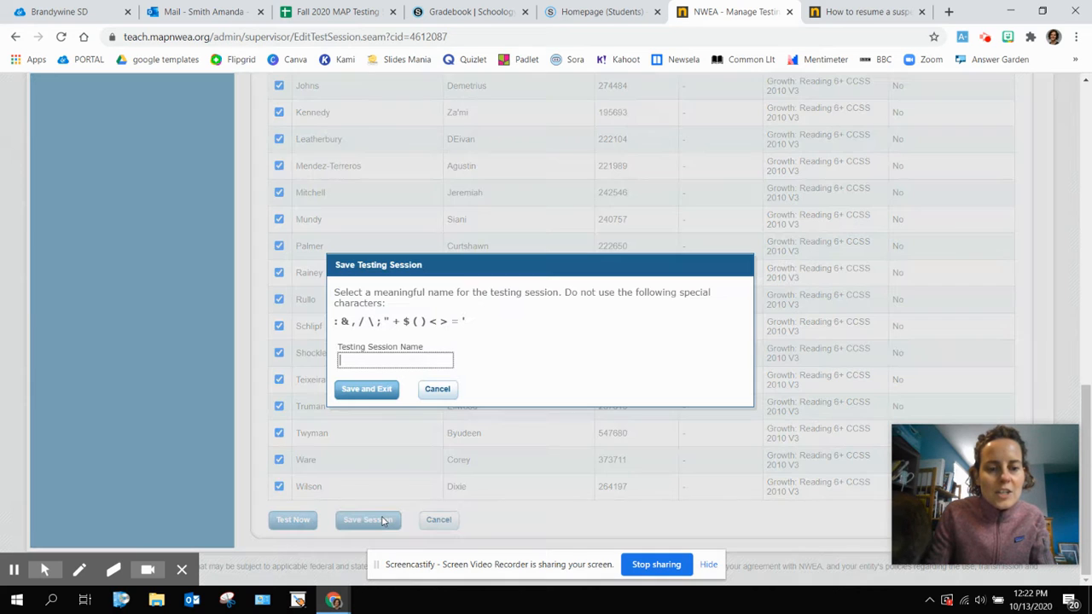
pyautogui.scroll(1, 382, 521)
pyautogui.hotkey('ctrl', 'a')
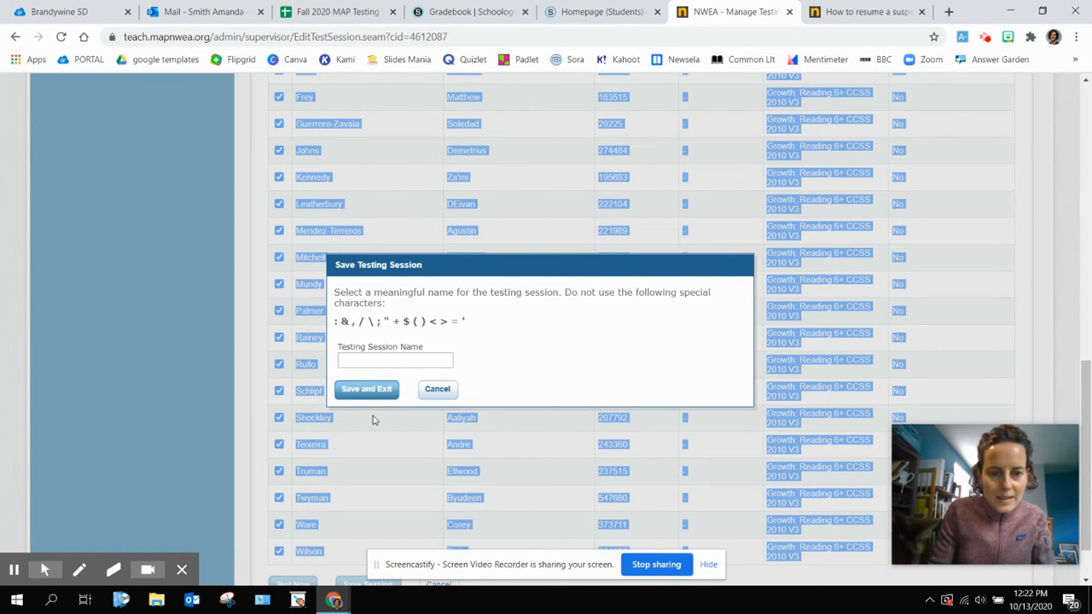
pyautogui.click(390, 358)
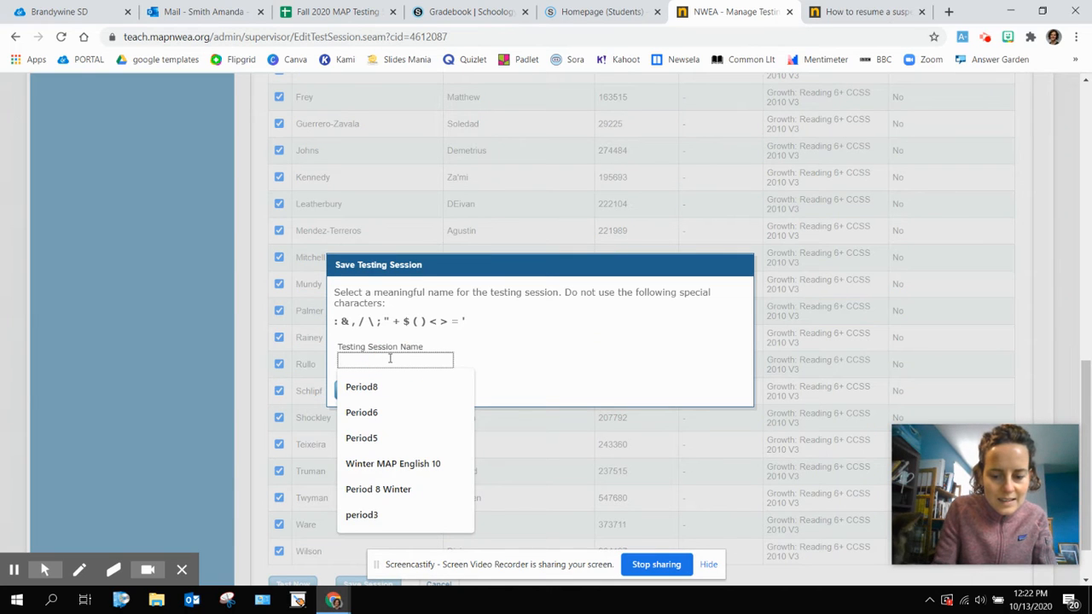
pyautogui.write('period6.2')
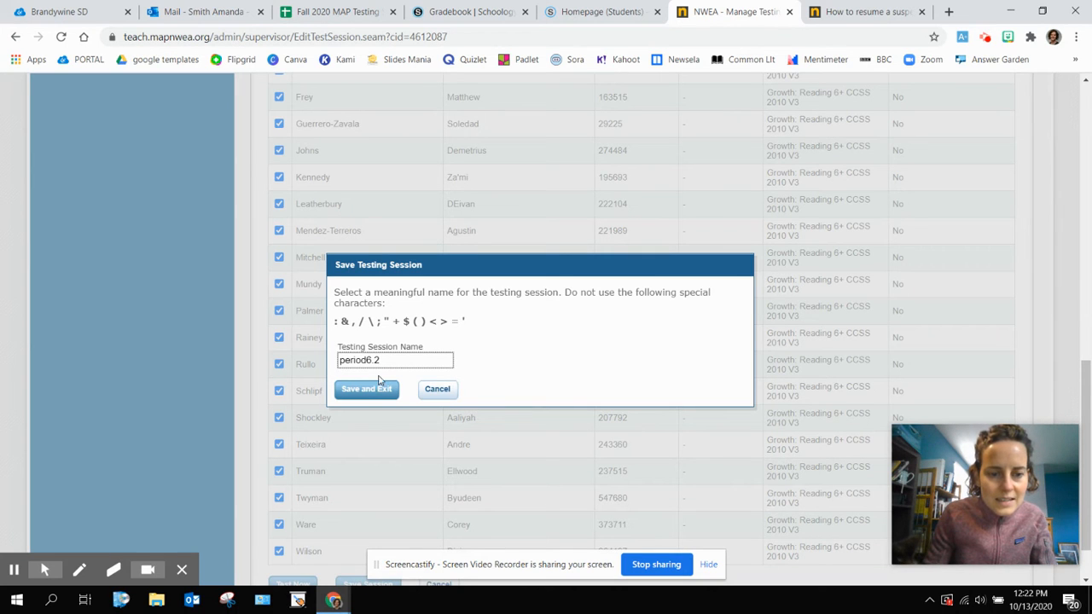
pyautogui.click(378, 388)
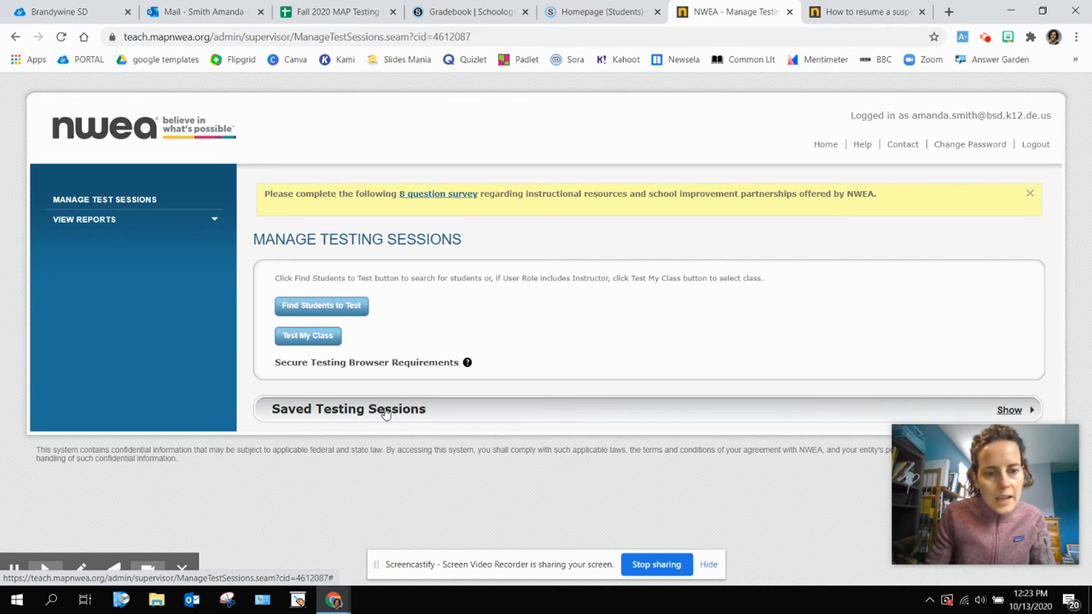
# Step: Show the saved testing sessions and start testing with the period6.2 session
pyautogui.click(385, 412)
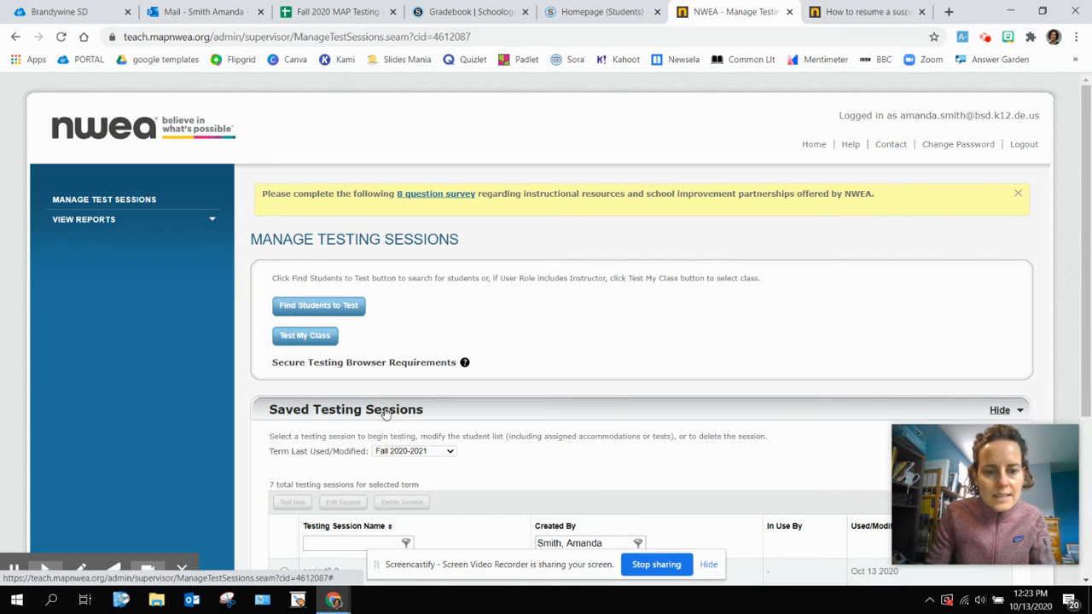
pyautogui.scroll(-3, 536, 451)
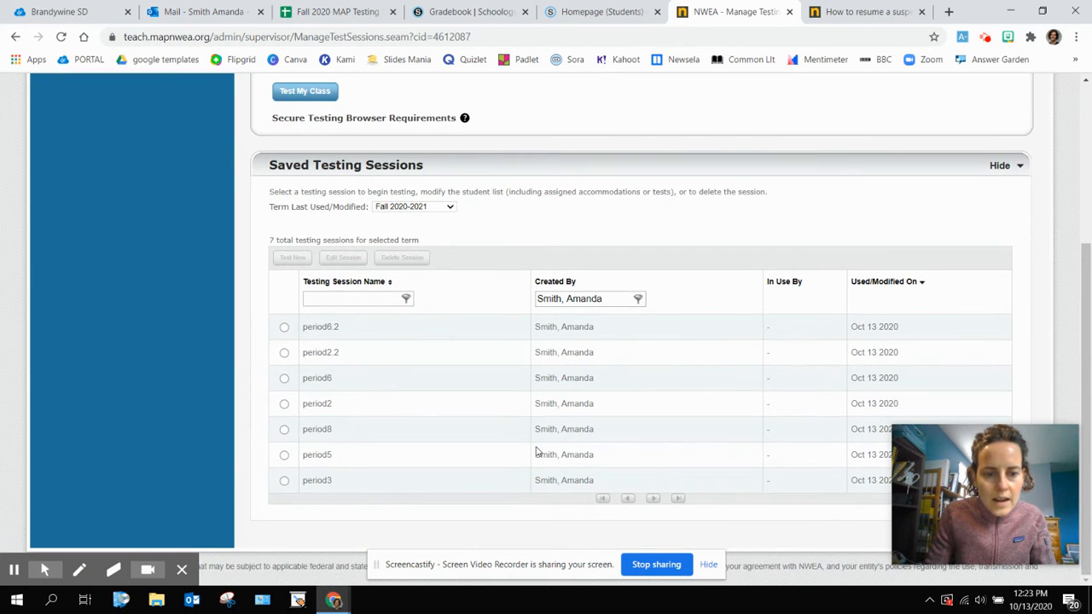
pyautogui.click(284, 328)
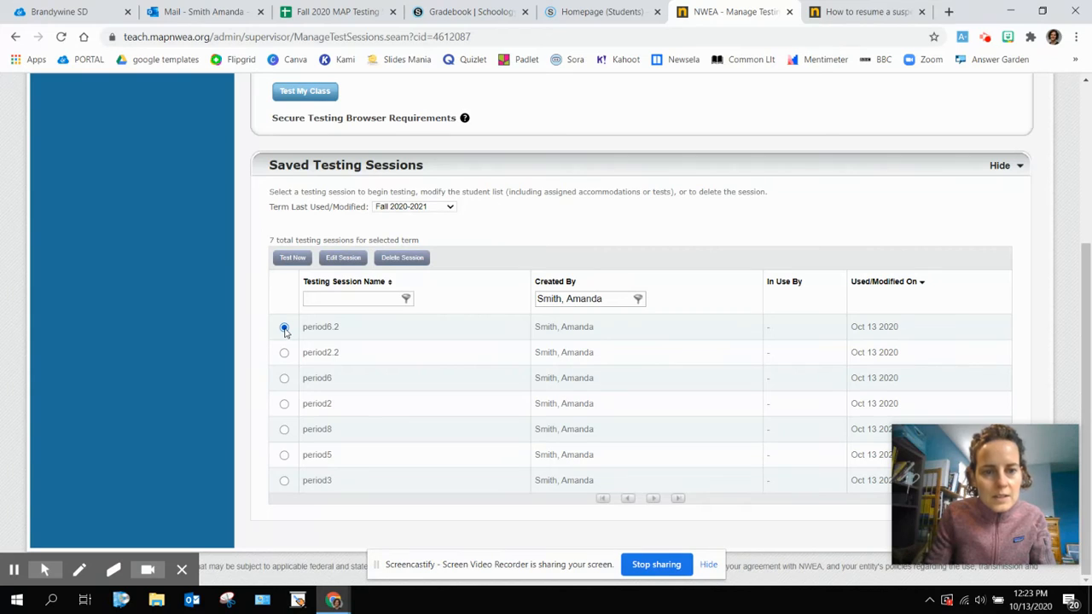
pyautogui.click(293, 258)
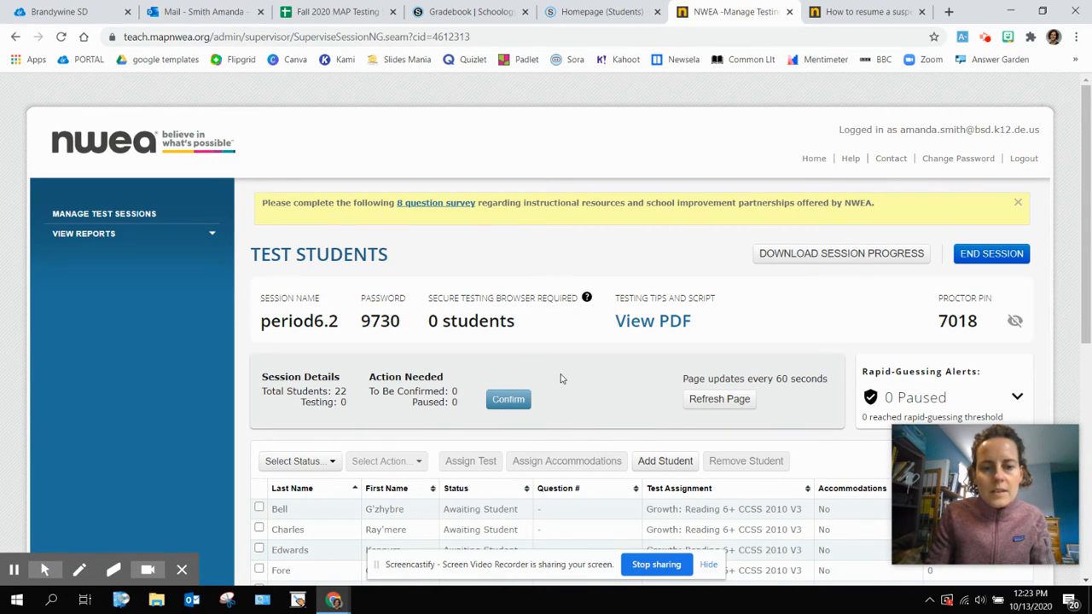
# Step: Select the first student in the session's roster, review the actions available for that student, and clear the selection
pyautogui.scroll(-1, 561, 378)
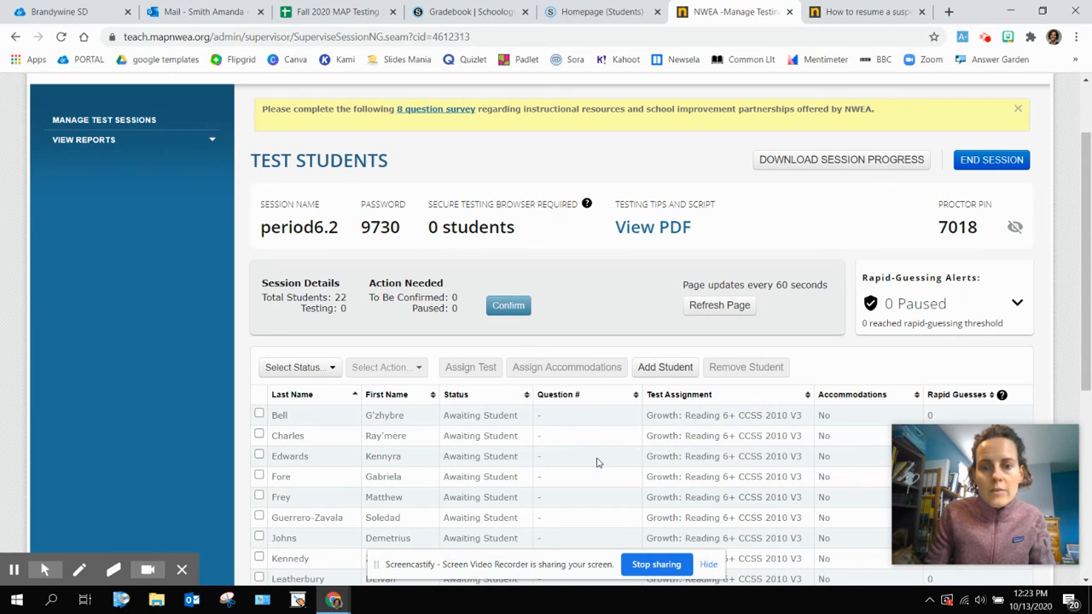
pyautogui.scroll(-1, 571, 458)
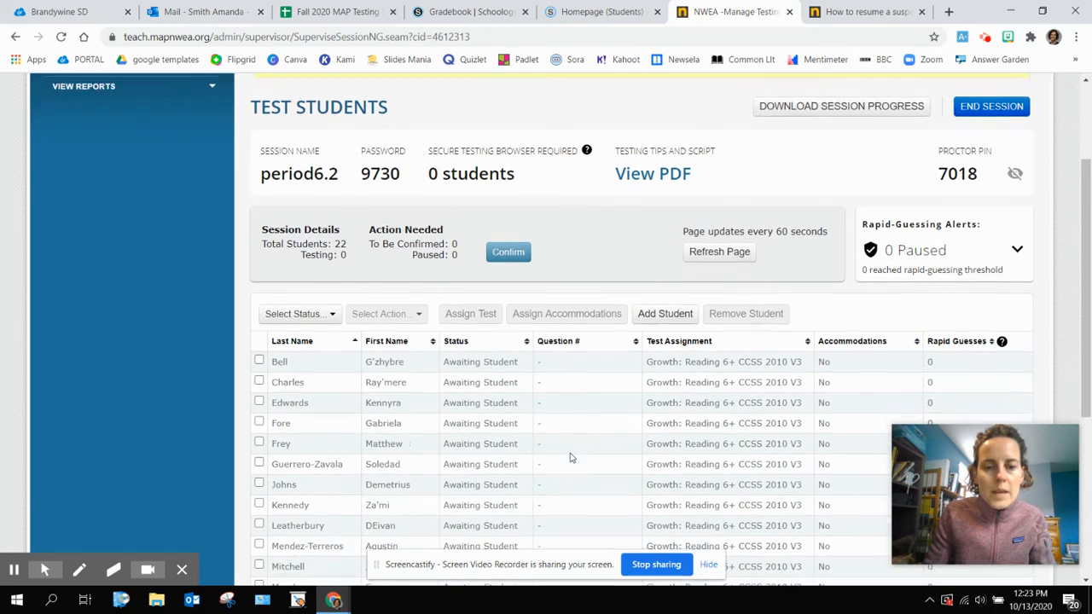
pyautogui.scroll(-1, 571, 458)
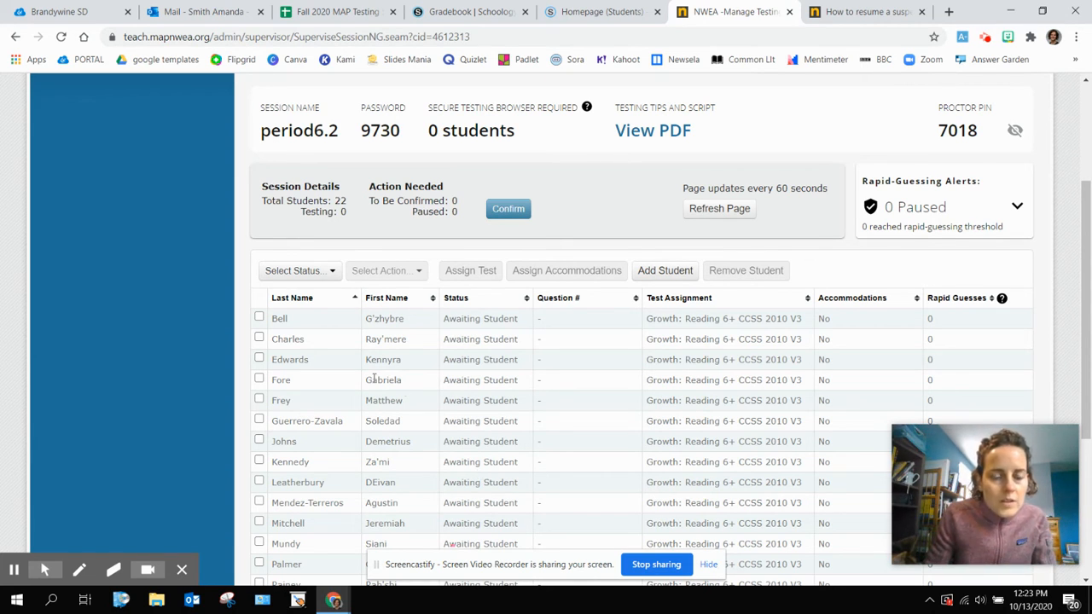
pyautogui.click(259, 319)
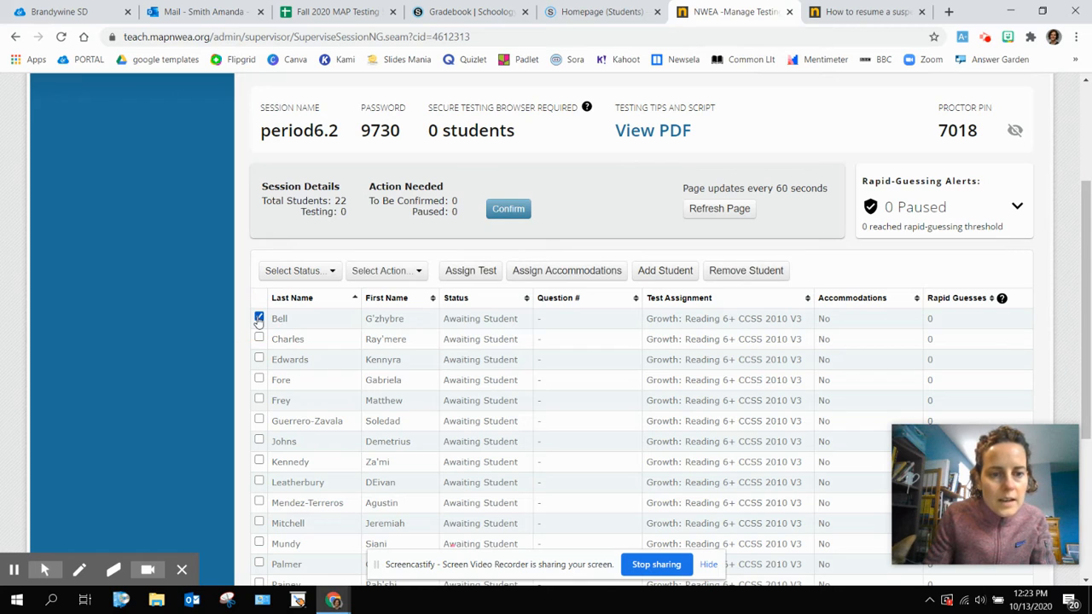
pyautogui.click(373, 272)
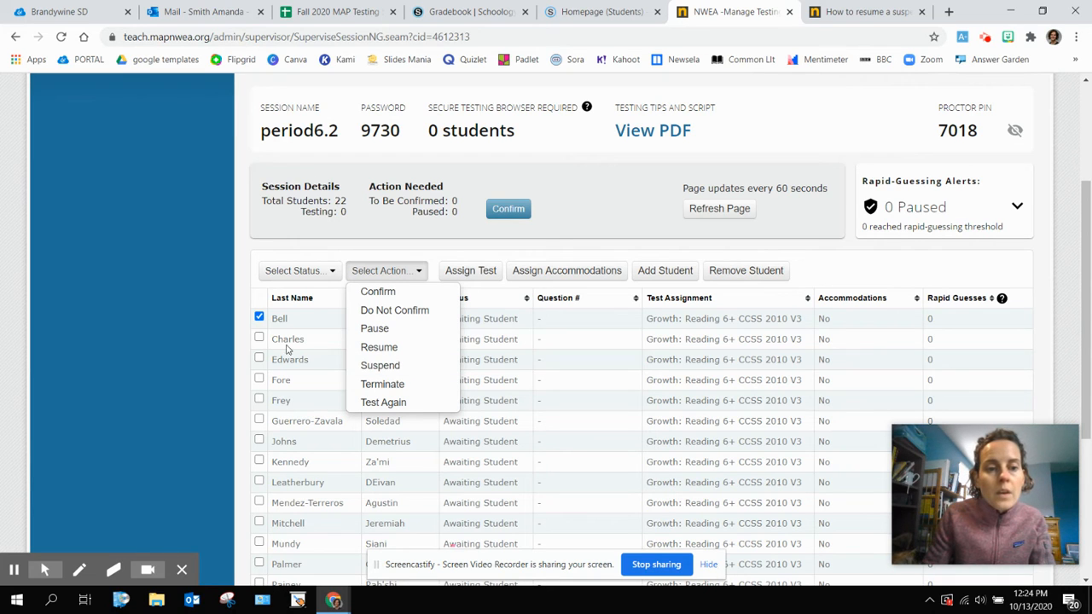
pyautogui.click(259, 317)
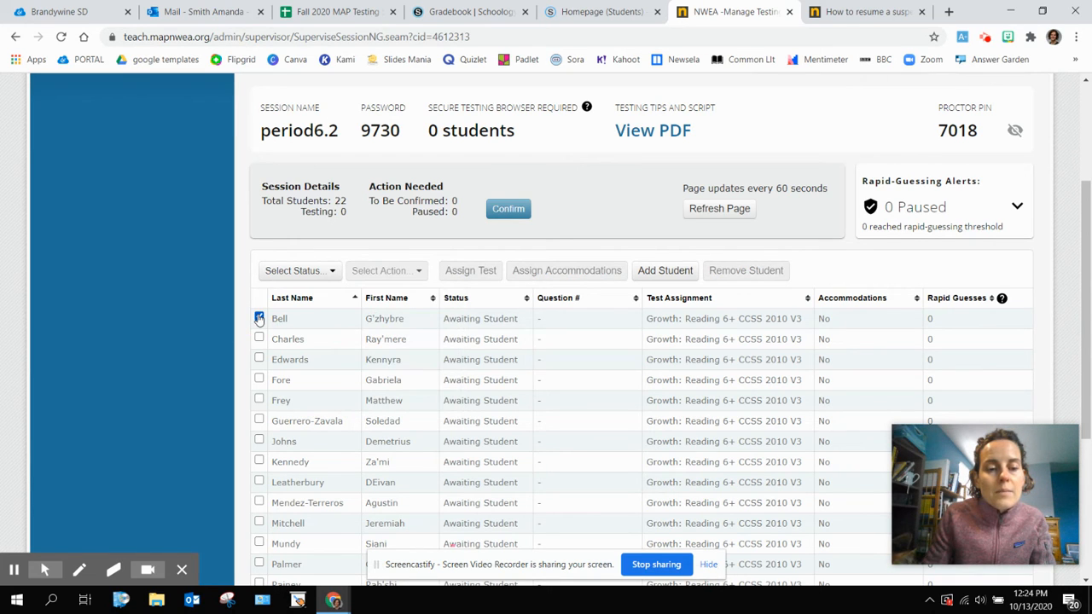
pyautogui.click(260, 318)
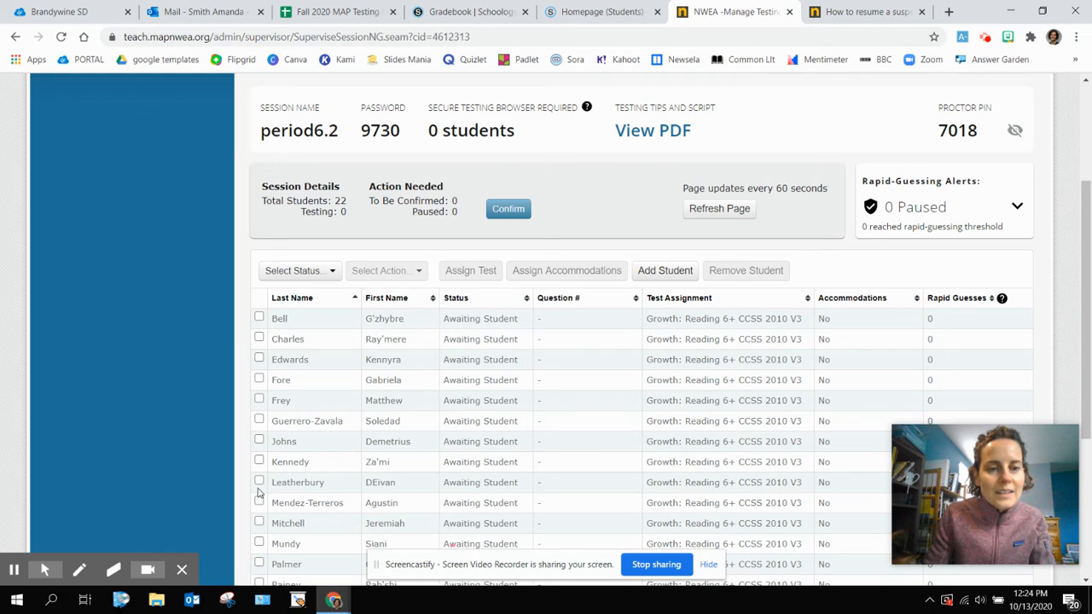
# Step: Select the first two students, review the actions that can be applied to both together, and deselect them
pyautogui.click(259, 318)
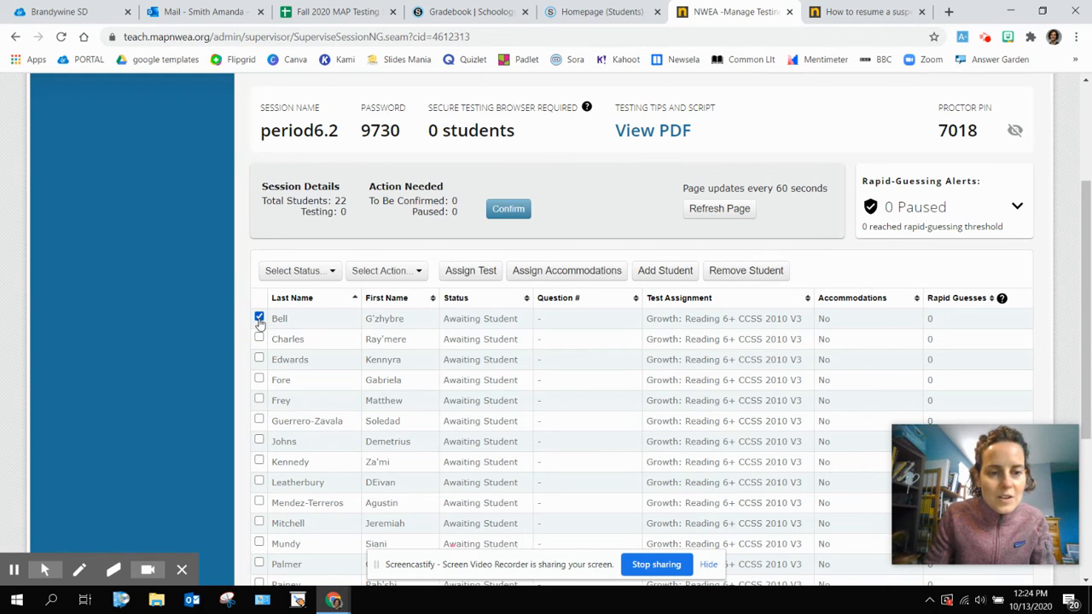
pyautogui.click(259, 339)
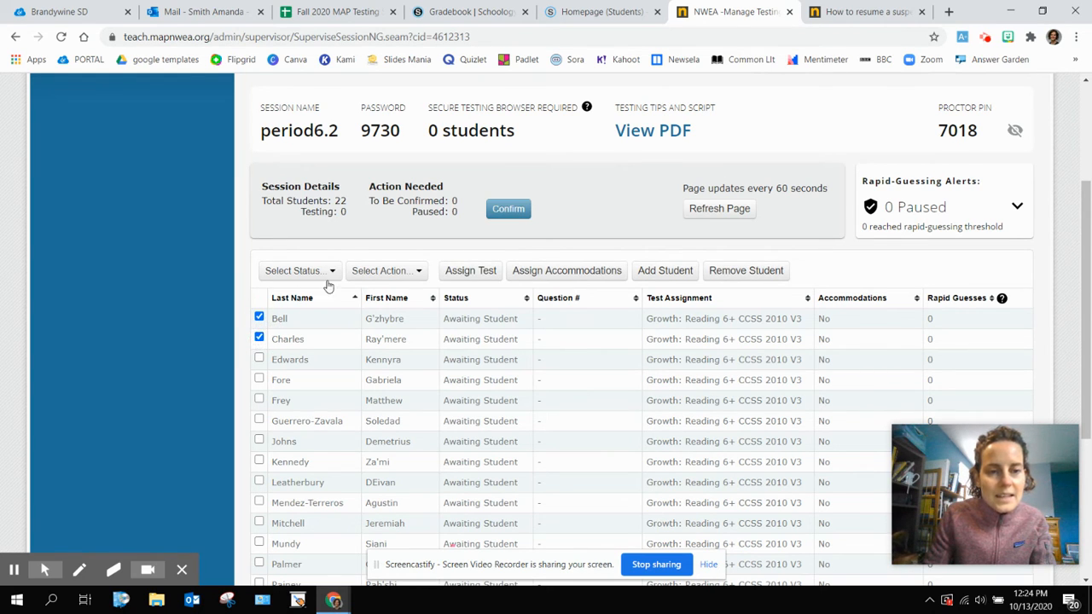
pyautogui.click(381, 271)
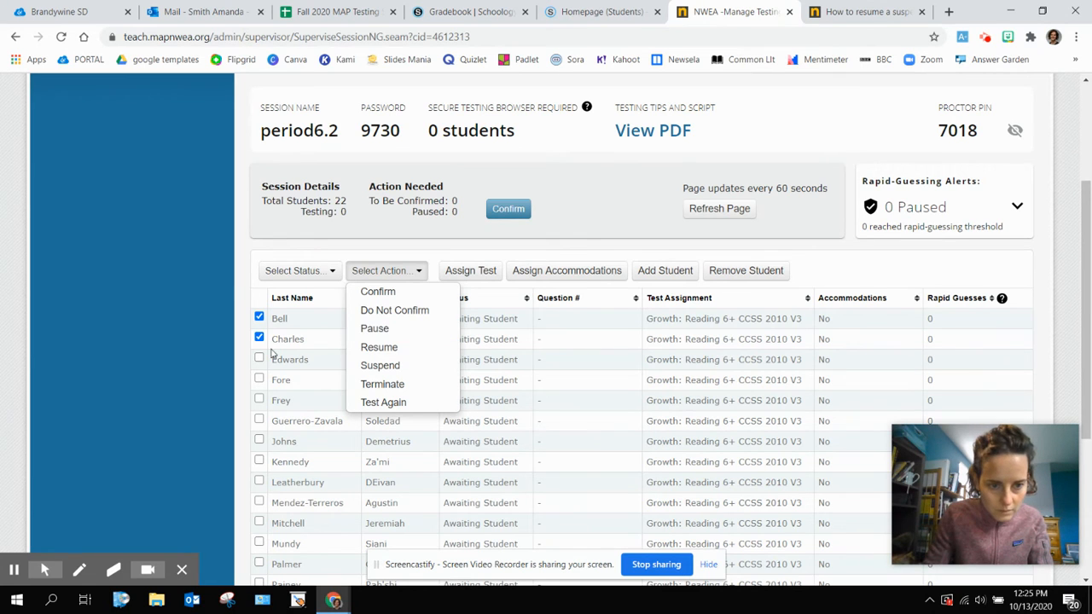
pyautogui.click(259, 318)
pyautogui.click(260, 339)
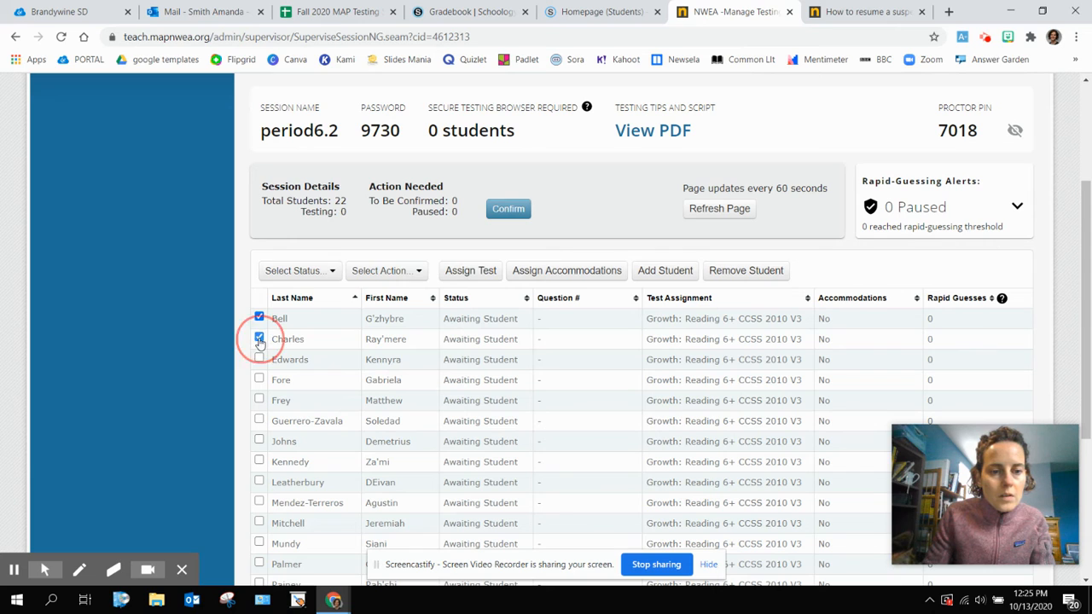
pyautogui.click(260, 318)
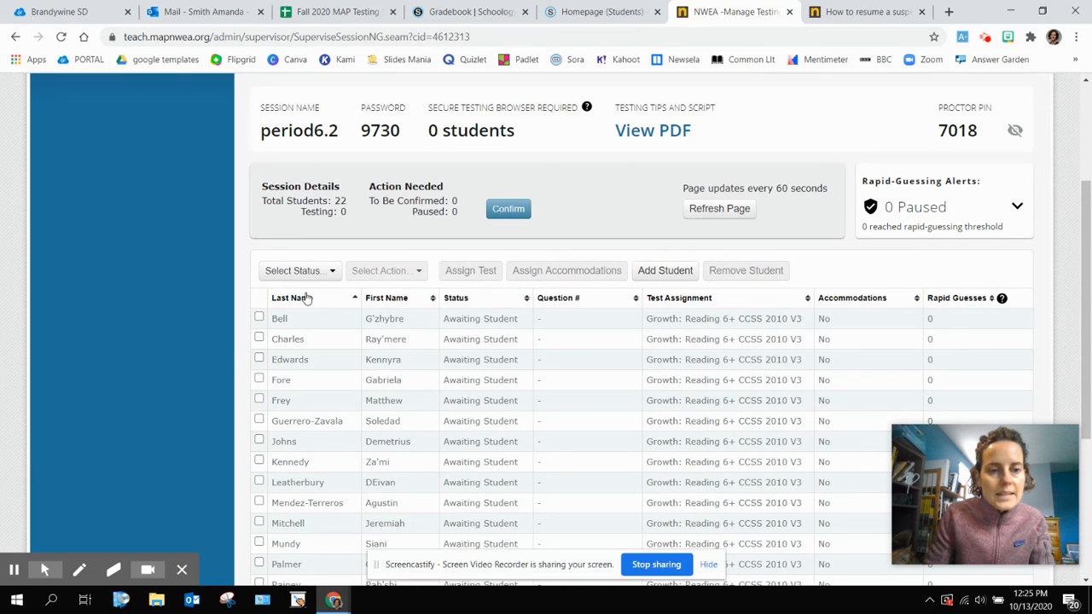
# Step: Reselect only the first student, examine the test actions down to Terminate without applying any, and deselect the student
pyautogui.click(259, 318)
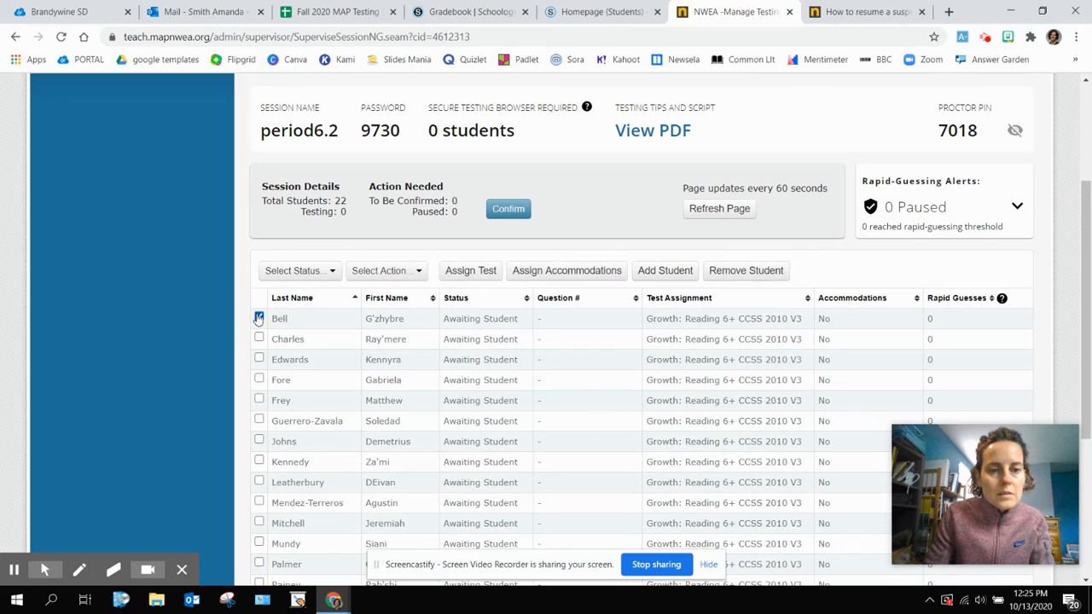
pyautogui.click(391, 271)
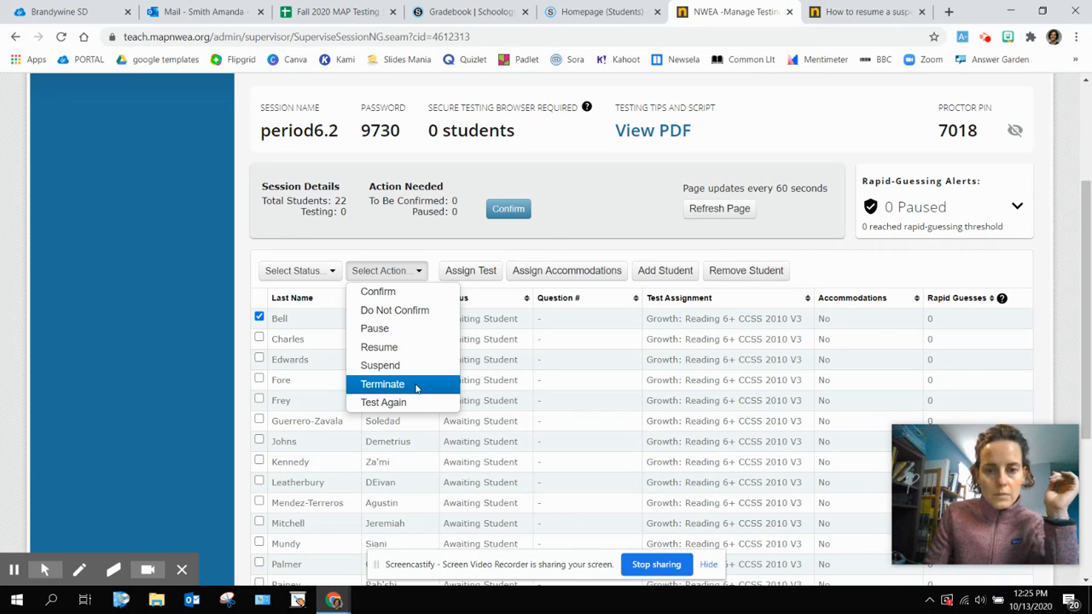
pyautogui.click(259, 319)
pyautogui.click(258, 319)
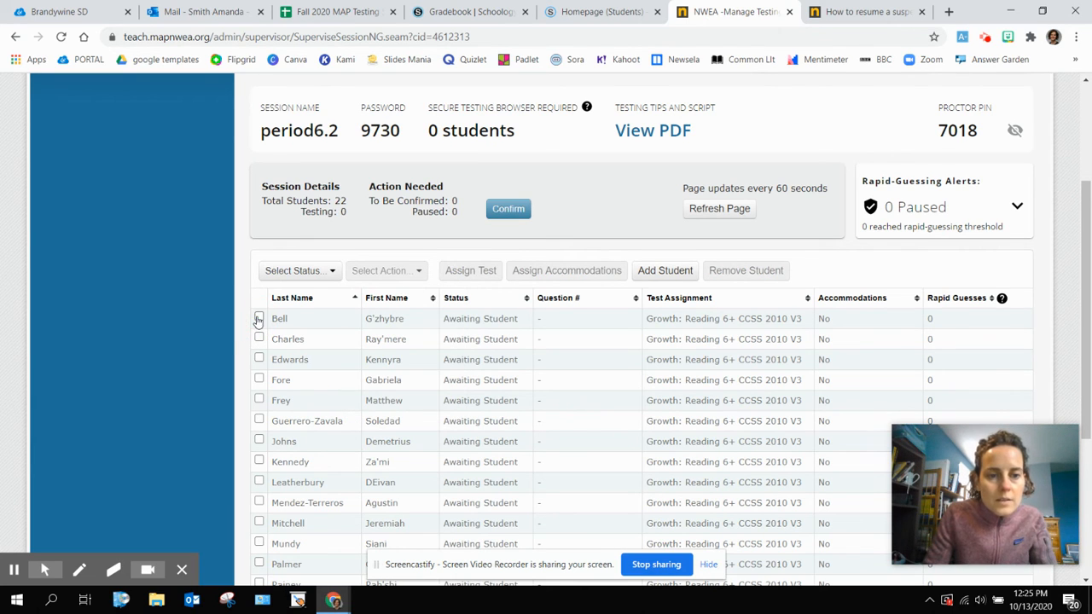
# Step: Review the statuses by which students can be selected, close the choices unused, and look over the session roster and details
pyautogui.click(316, 274)
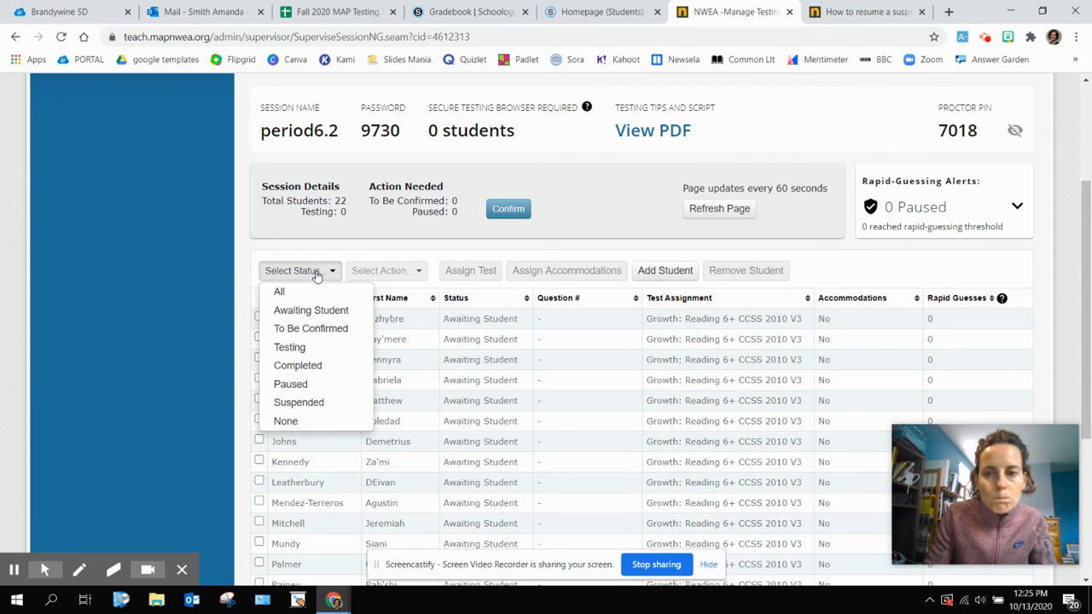
pyautogui.click(251, 248)
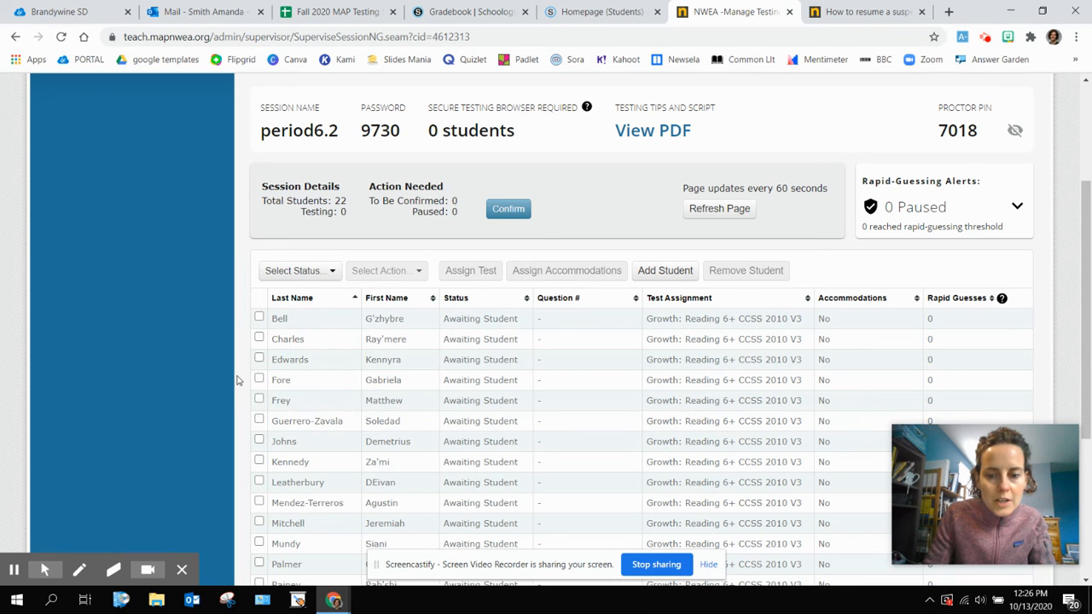
pyautogui.scroll(-4, 239, 378)
pyautogui.scroll(6, 238, 378)
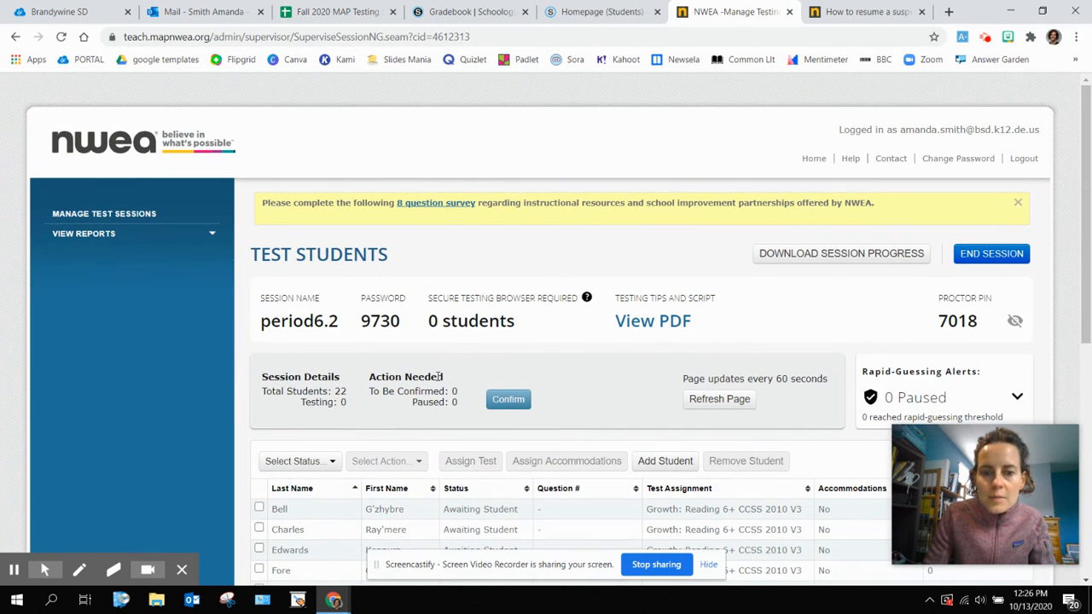
# Step: End the period6.2 testing session, keeping its name and saving it for reuse instead of deleting it
pyautogui.click(990, 253)
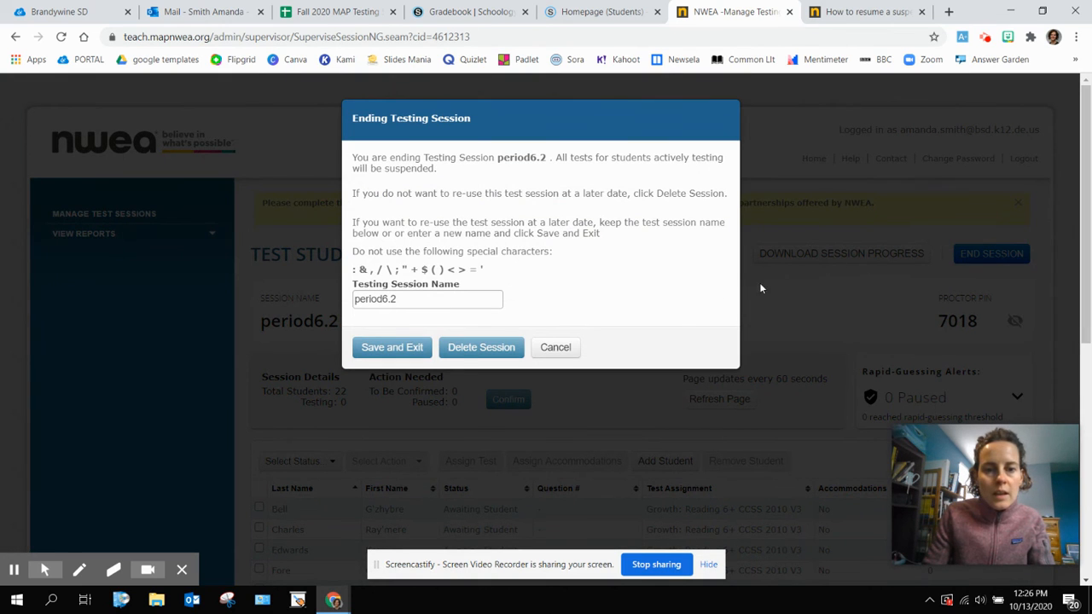
pyautogui.click(391, 347)
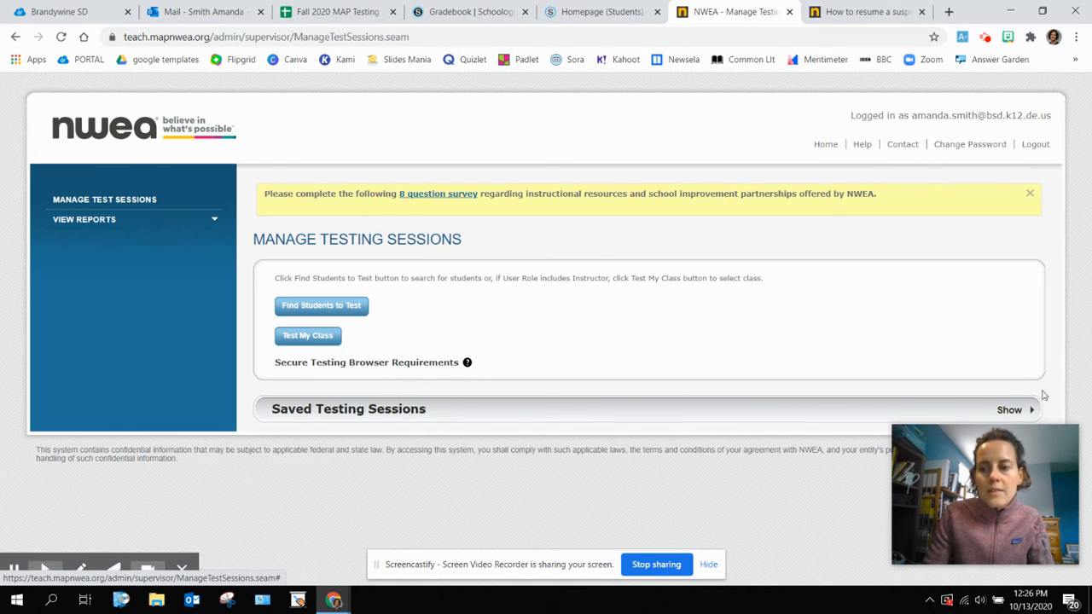
# Step: Expand the saved testing sessions and look through the list for the Fall 2020-2021 term
pyautogui.click(399, 413)
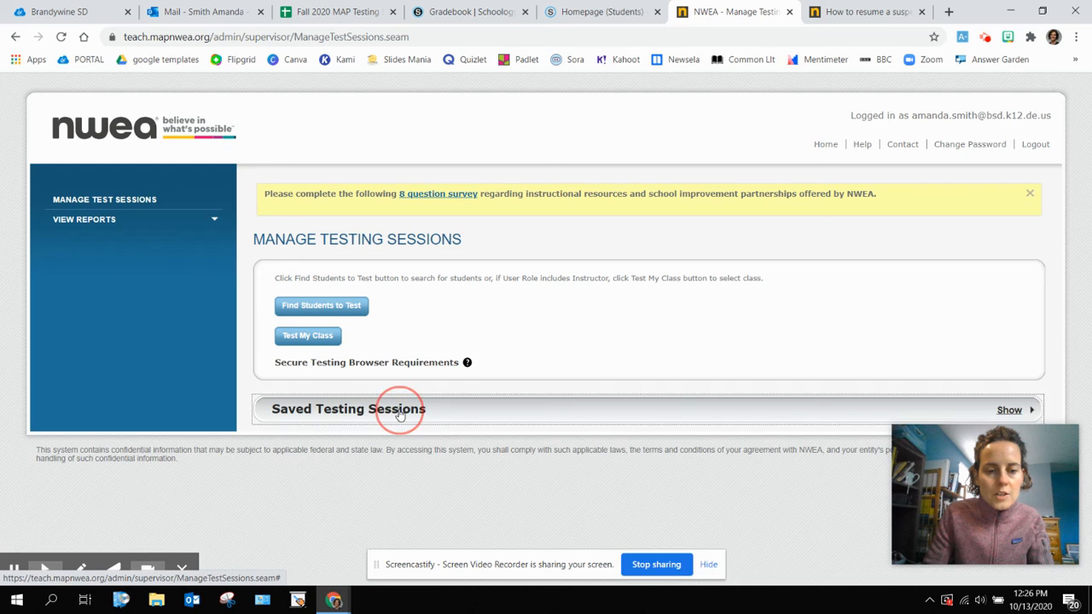
pyautogui.scroll(-2, 533, 458)
pyautogui.scroll(-1, 533, 458)
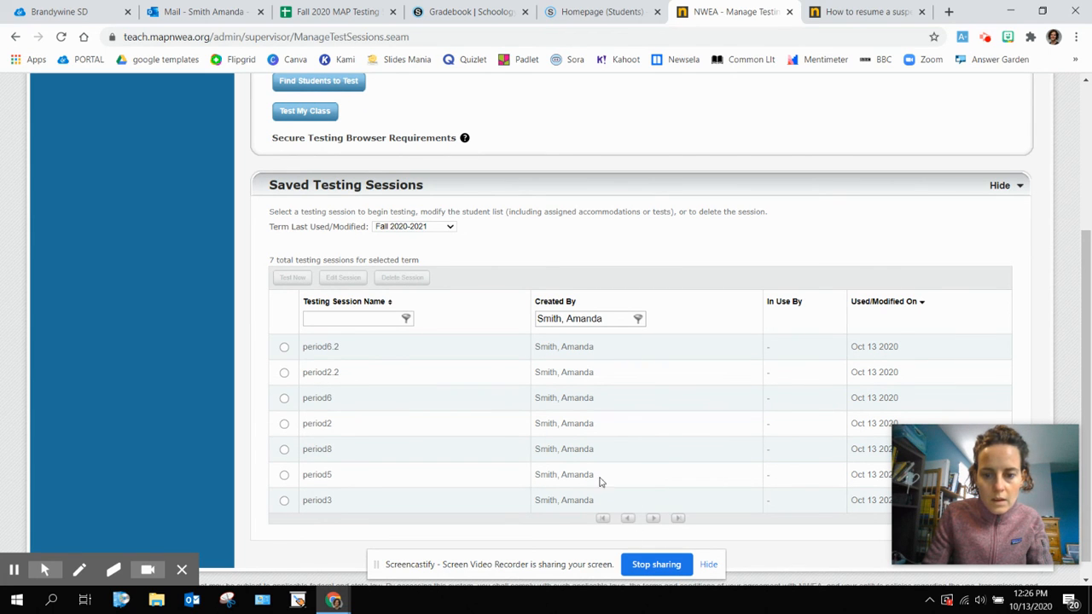
pyautogui.scroll(3, 543, 437)
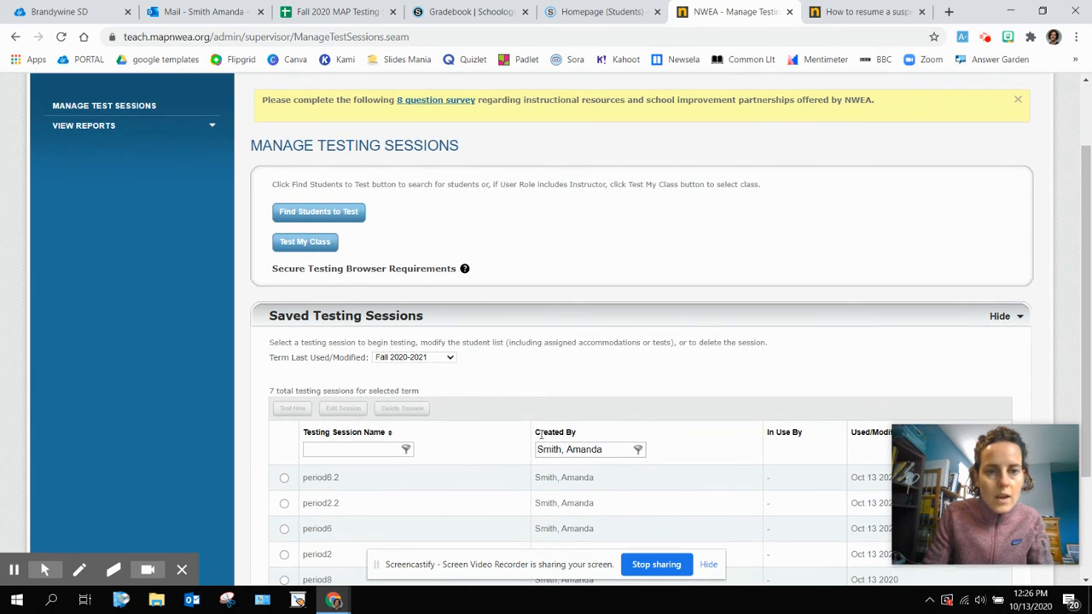
pyautogui.scroll(1, 541, 438)
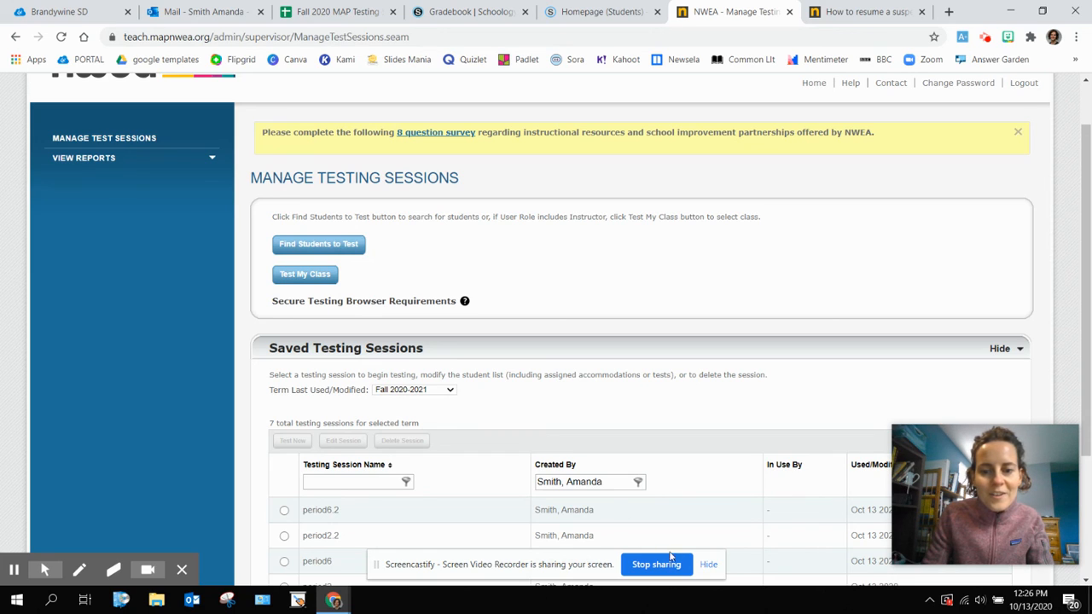